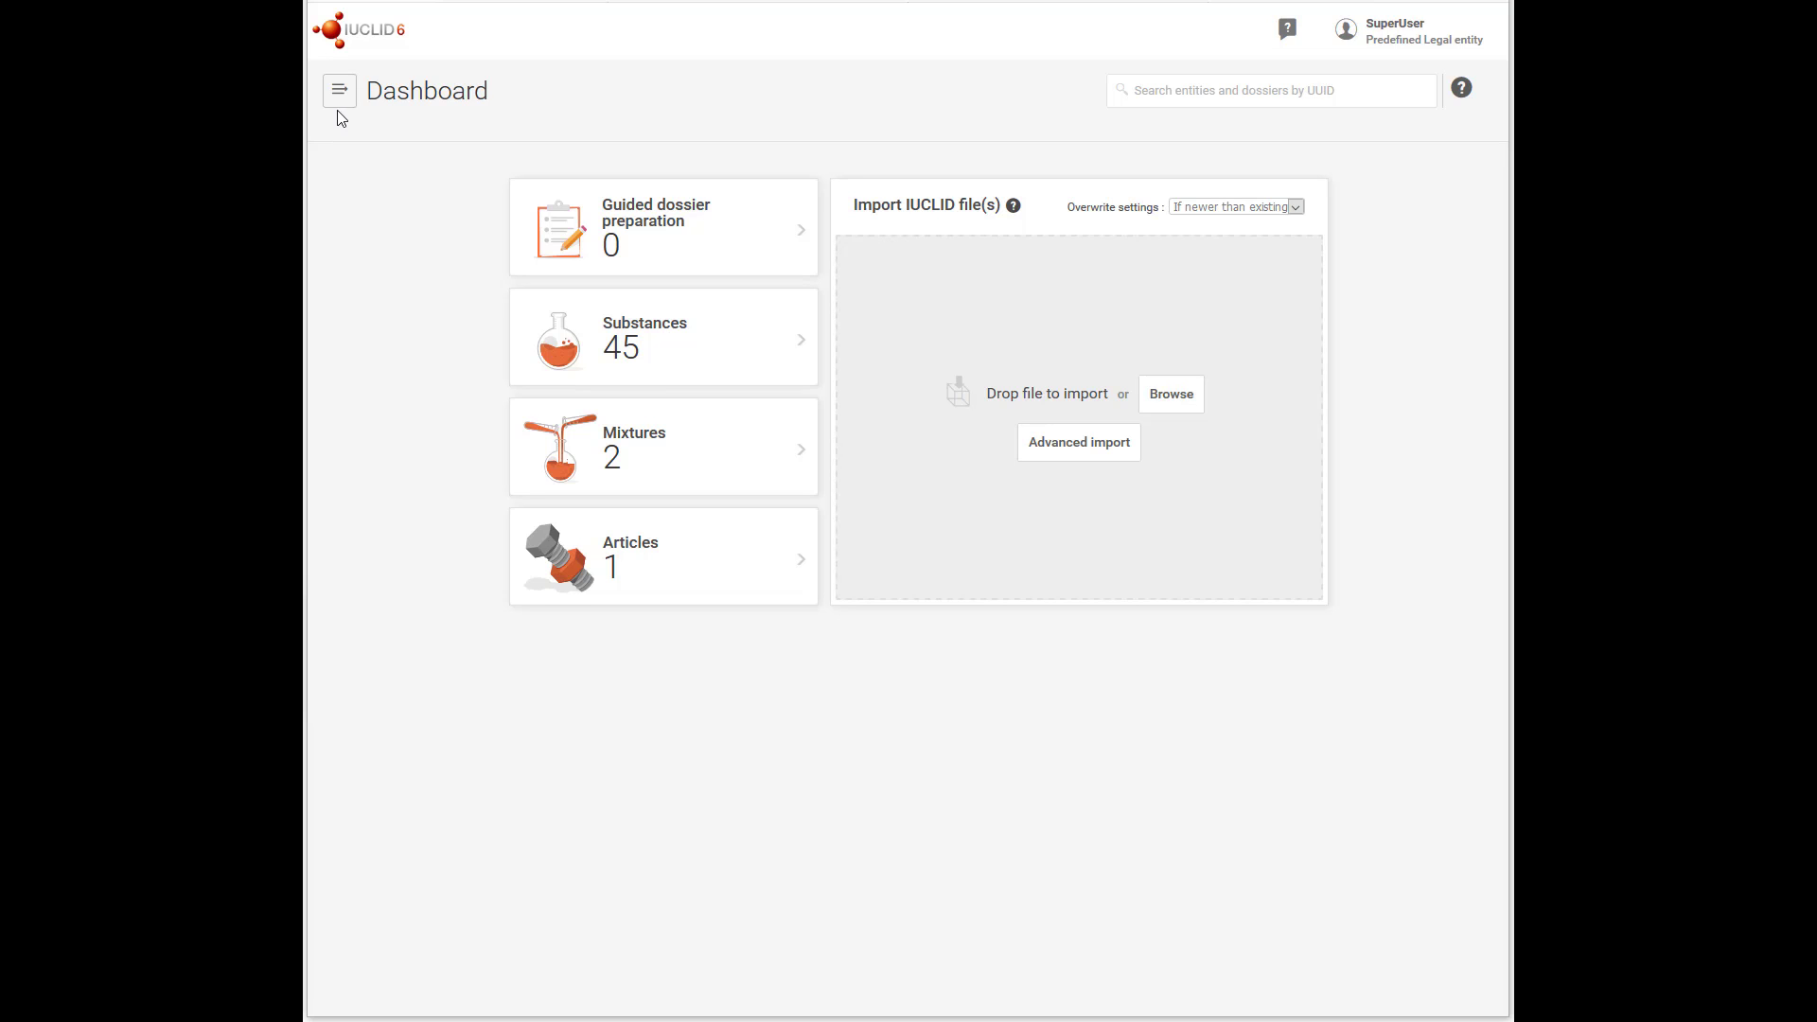
# Open the hamburger navigation menu at the top left of the Dashboard
pyautogui.click(340, 104)
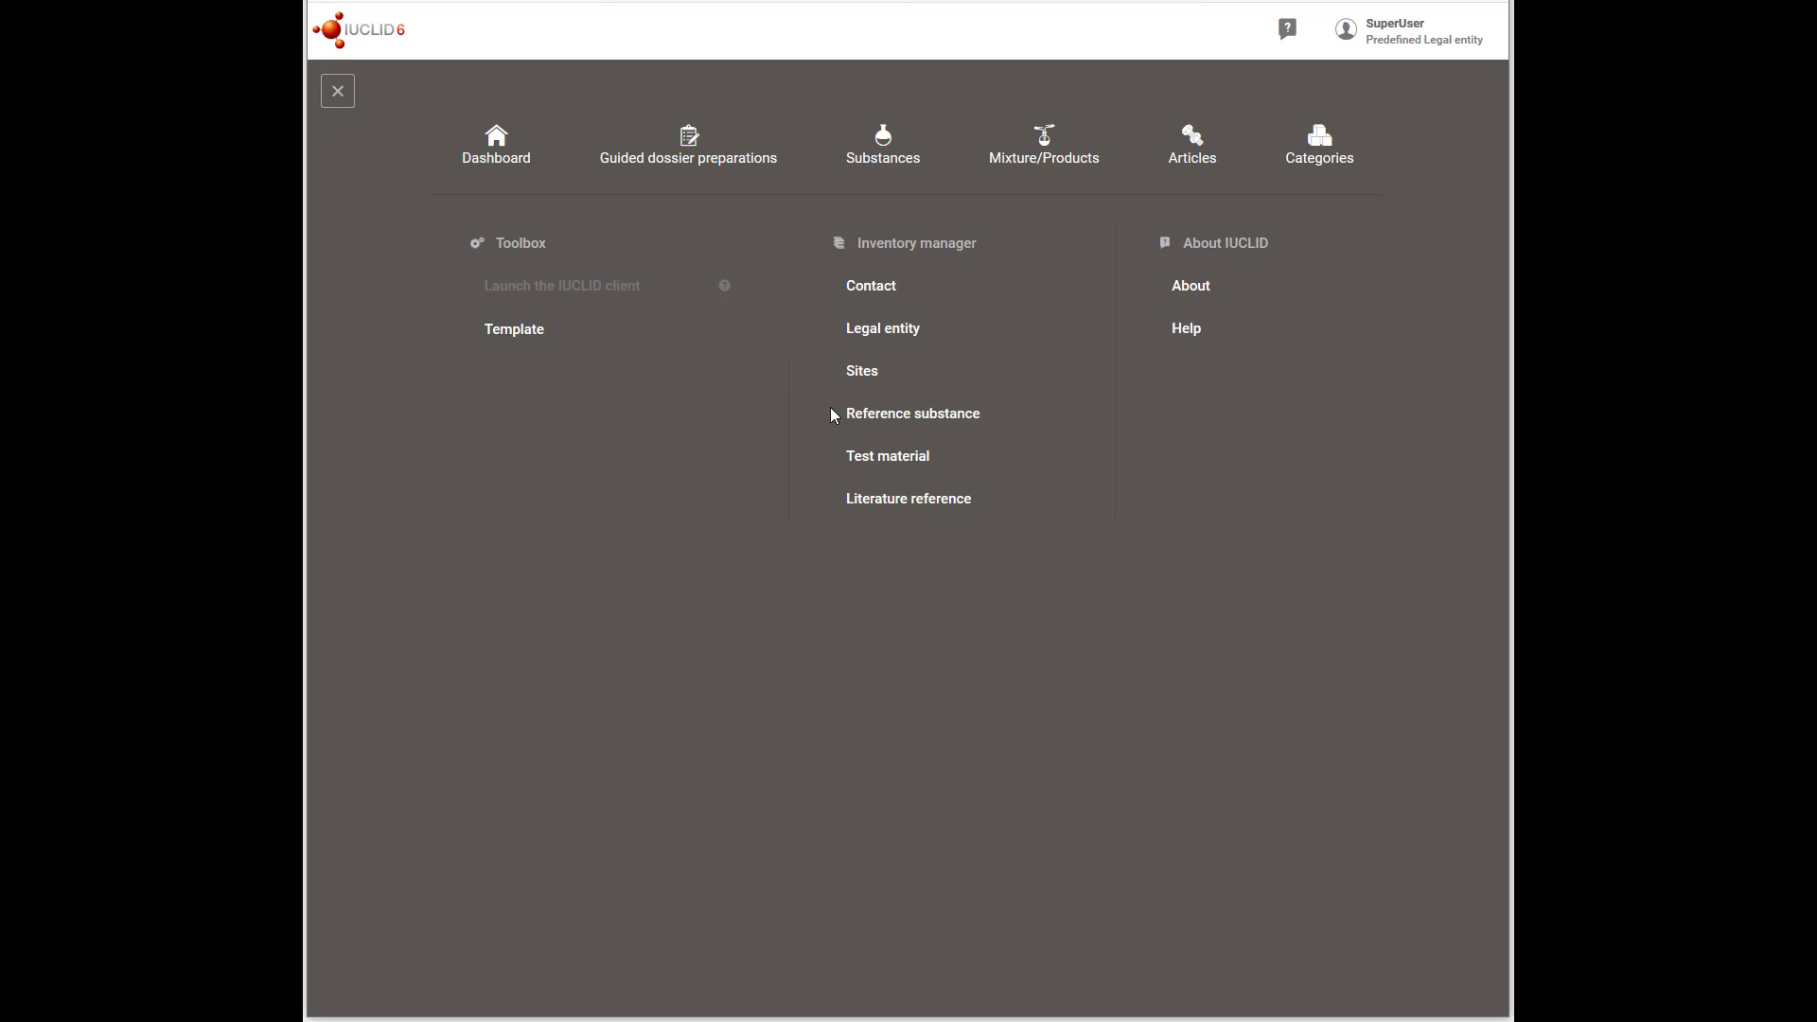
# In Reference substances, search for 'sodium', then for the wildcard '*sodium*'
pyautogui.click(863, 422)
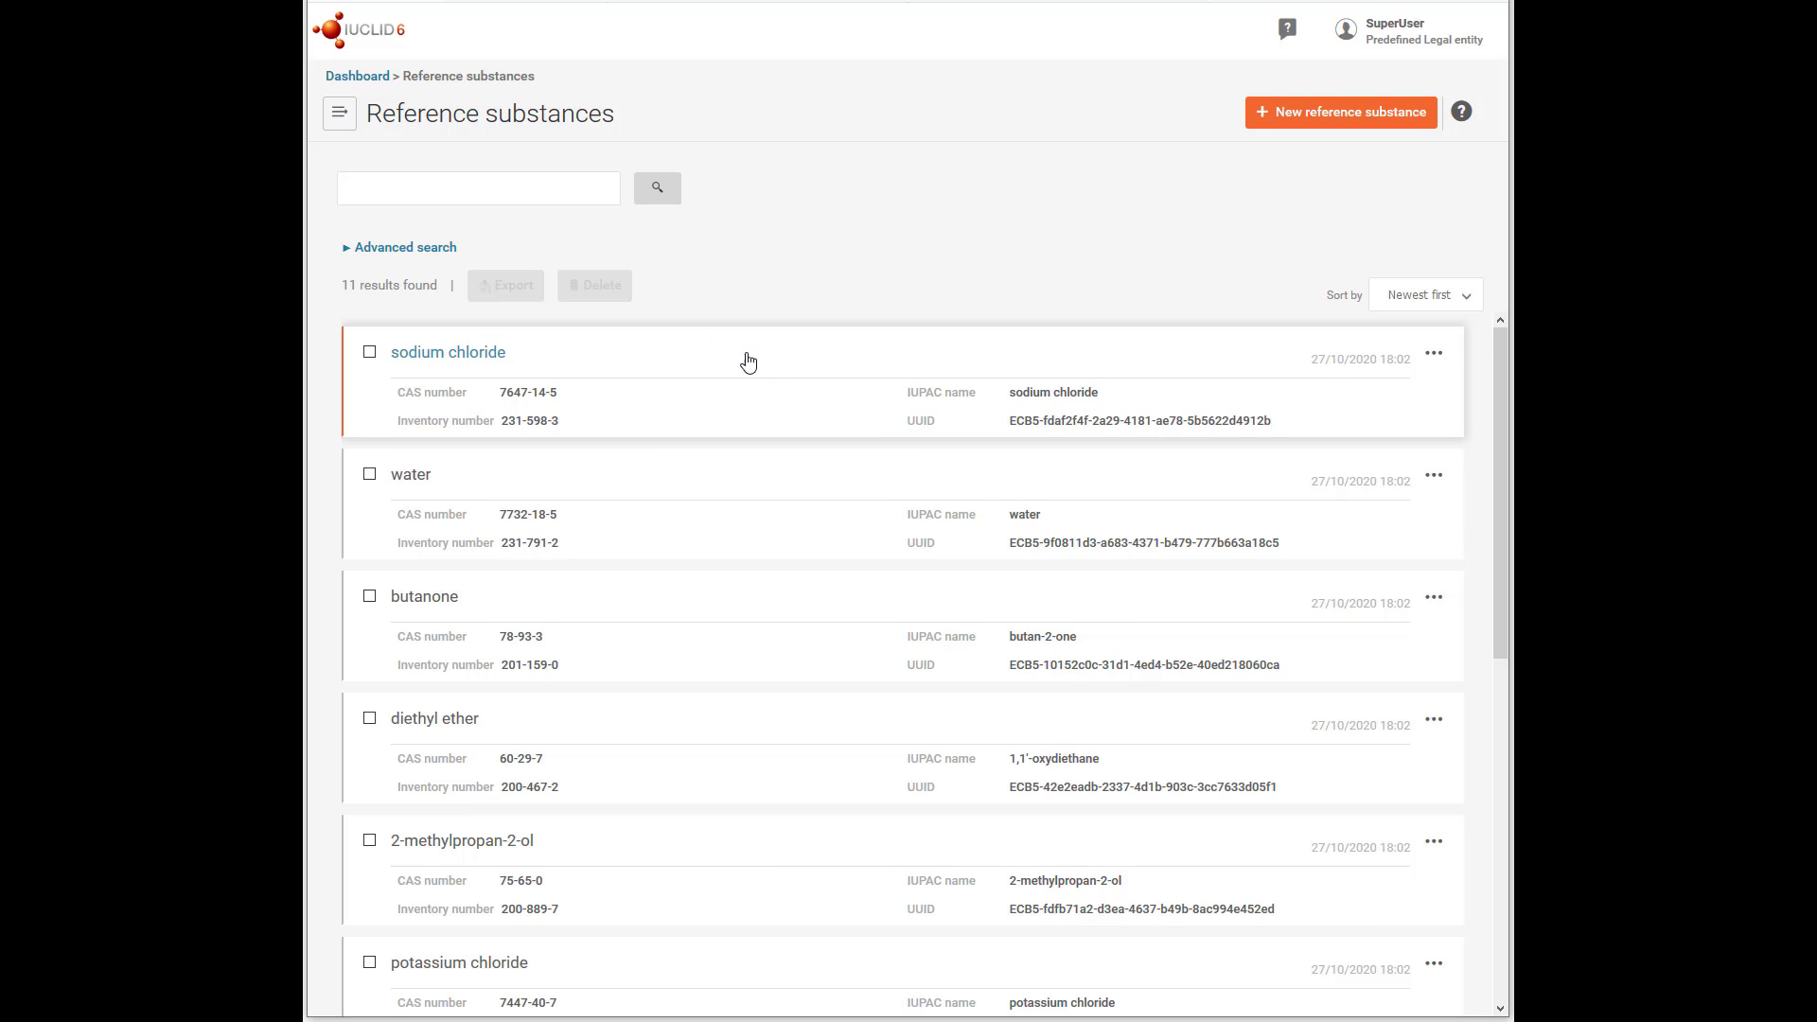
pyautogui.click(563, 188)
pyautogui.write('sodium')
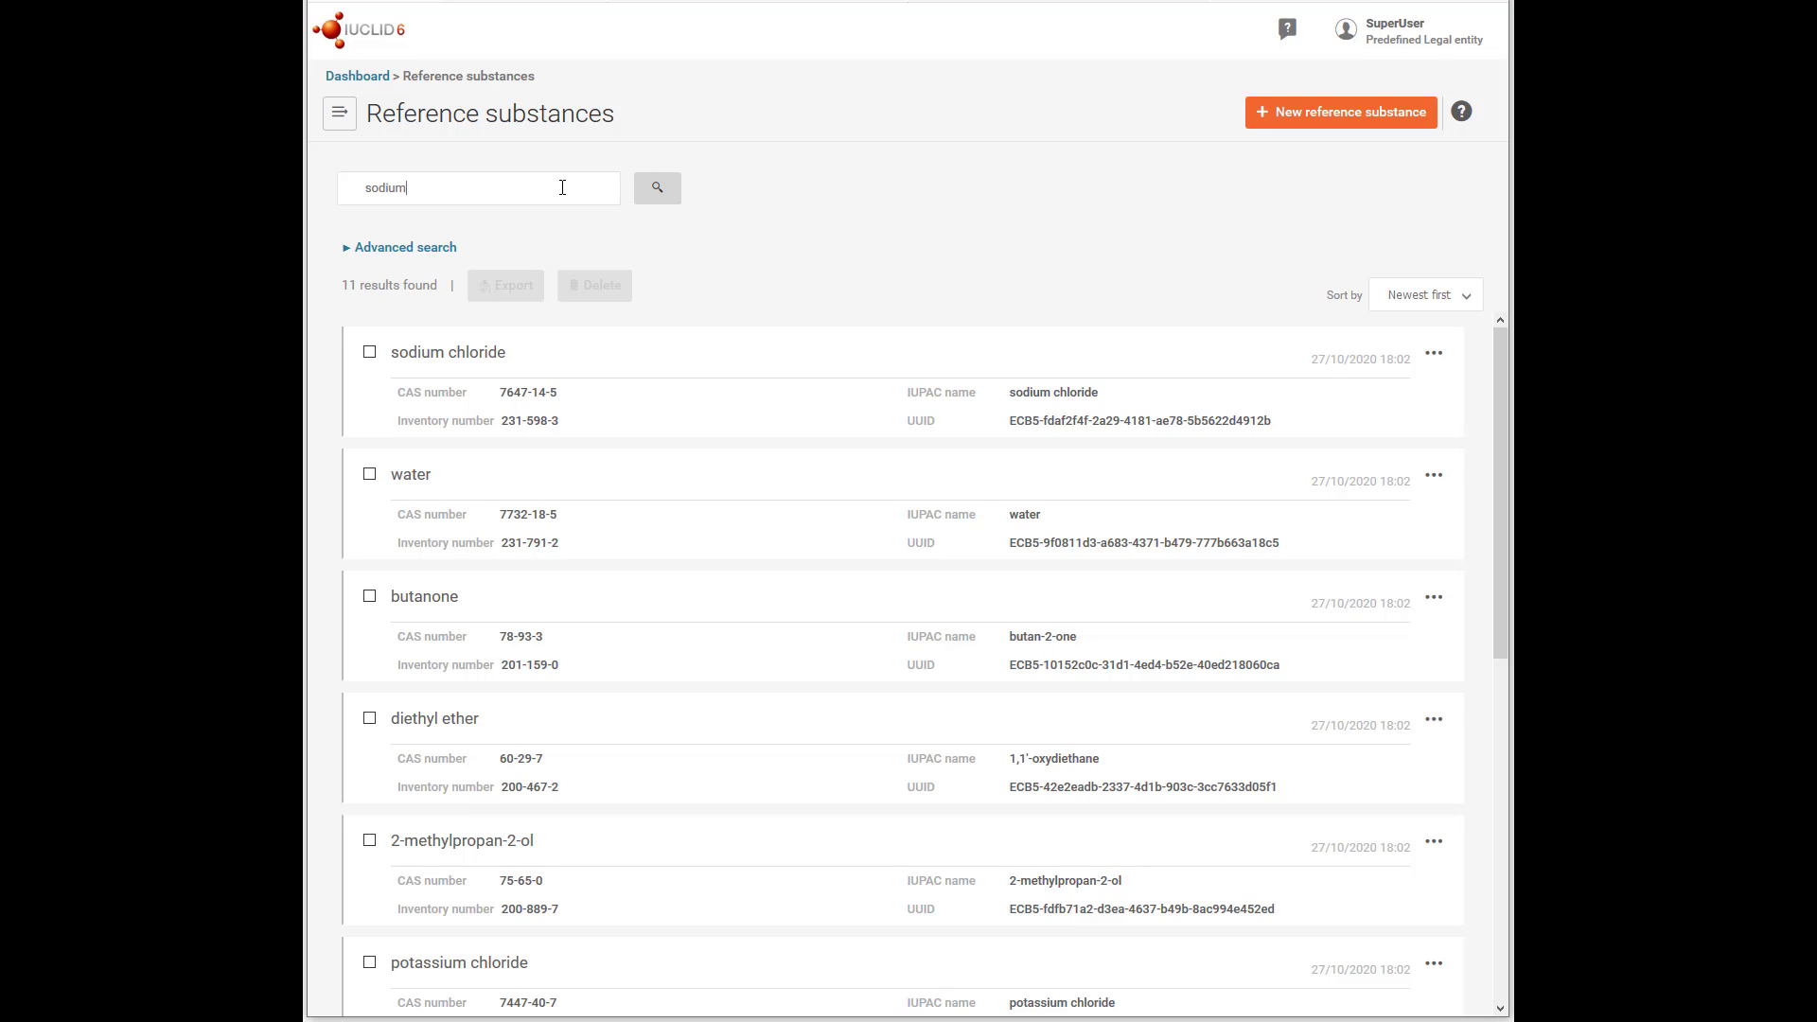
pyautogui.click(651, 194)
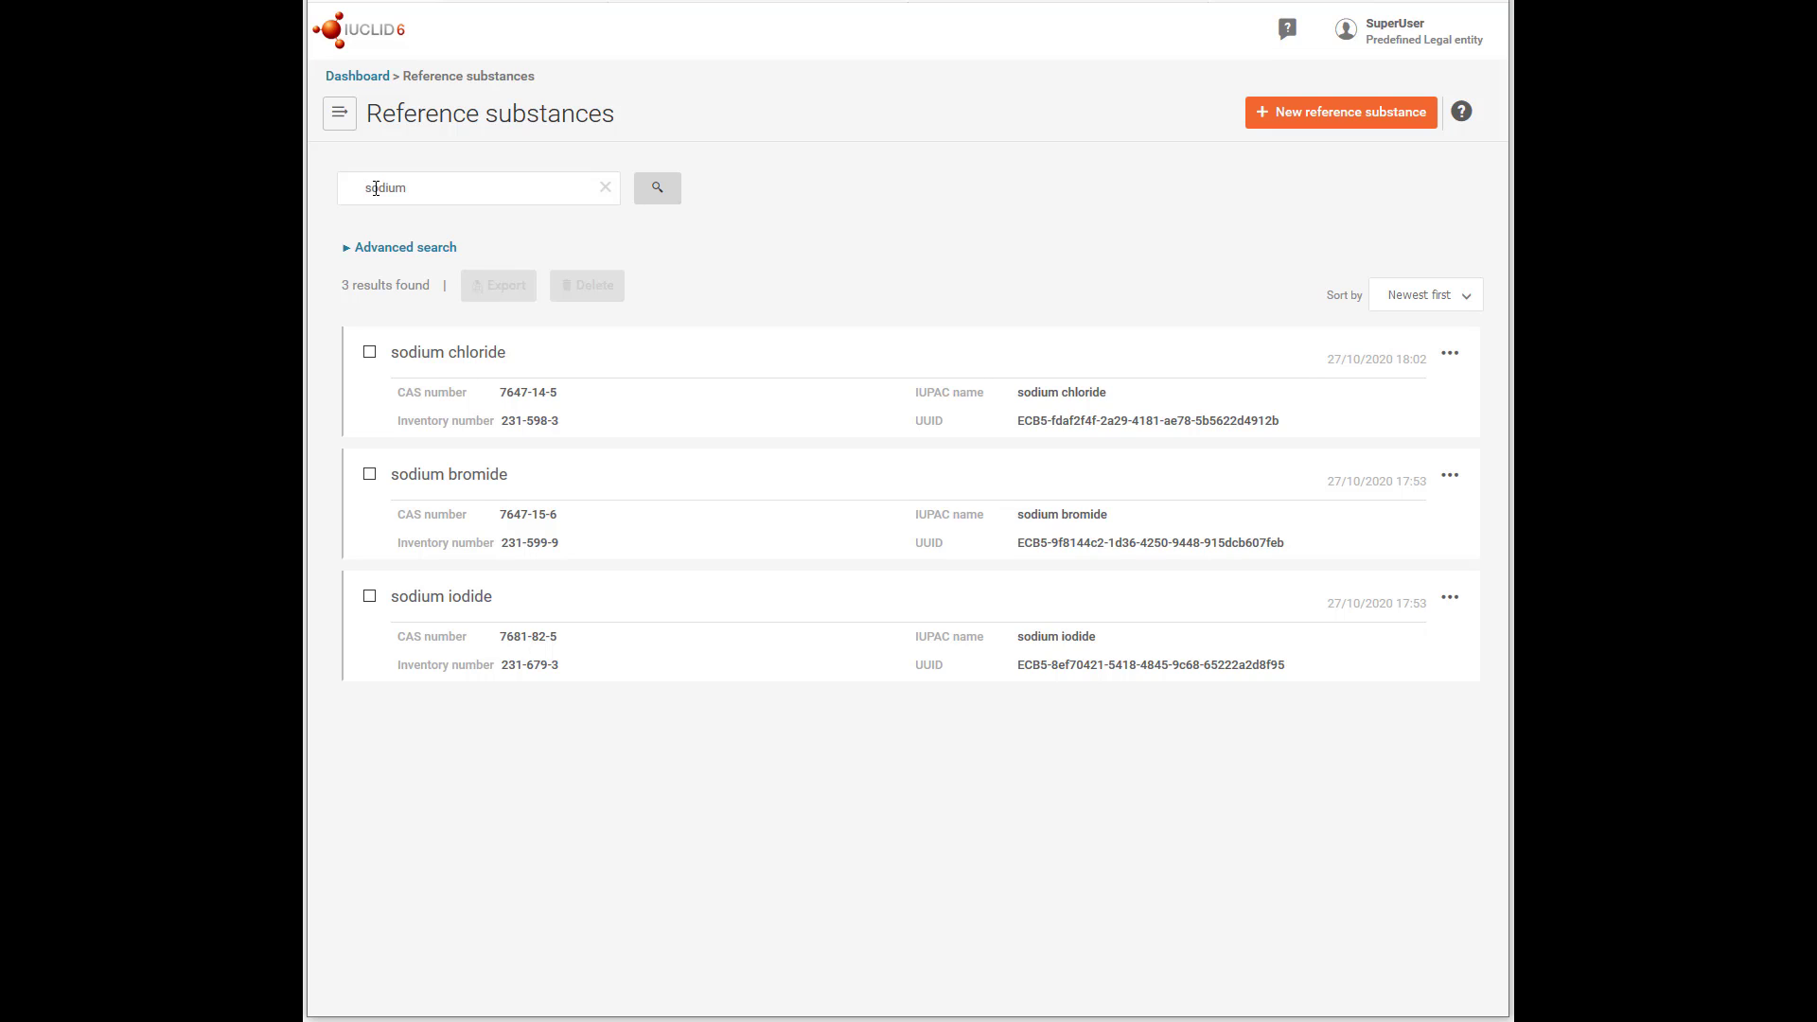
pyautogui.write('*')
pyautogui.click(424, 186)
pyautogui.click(653, 194)
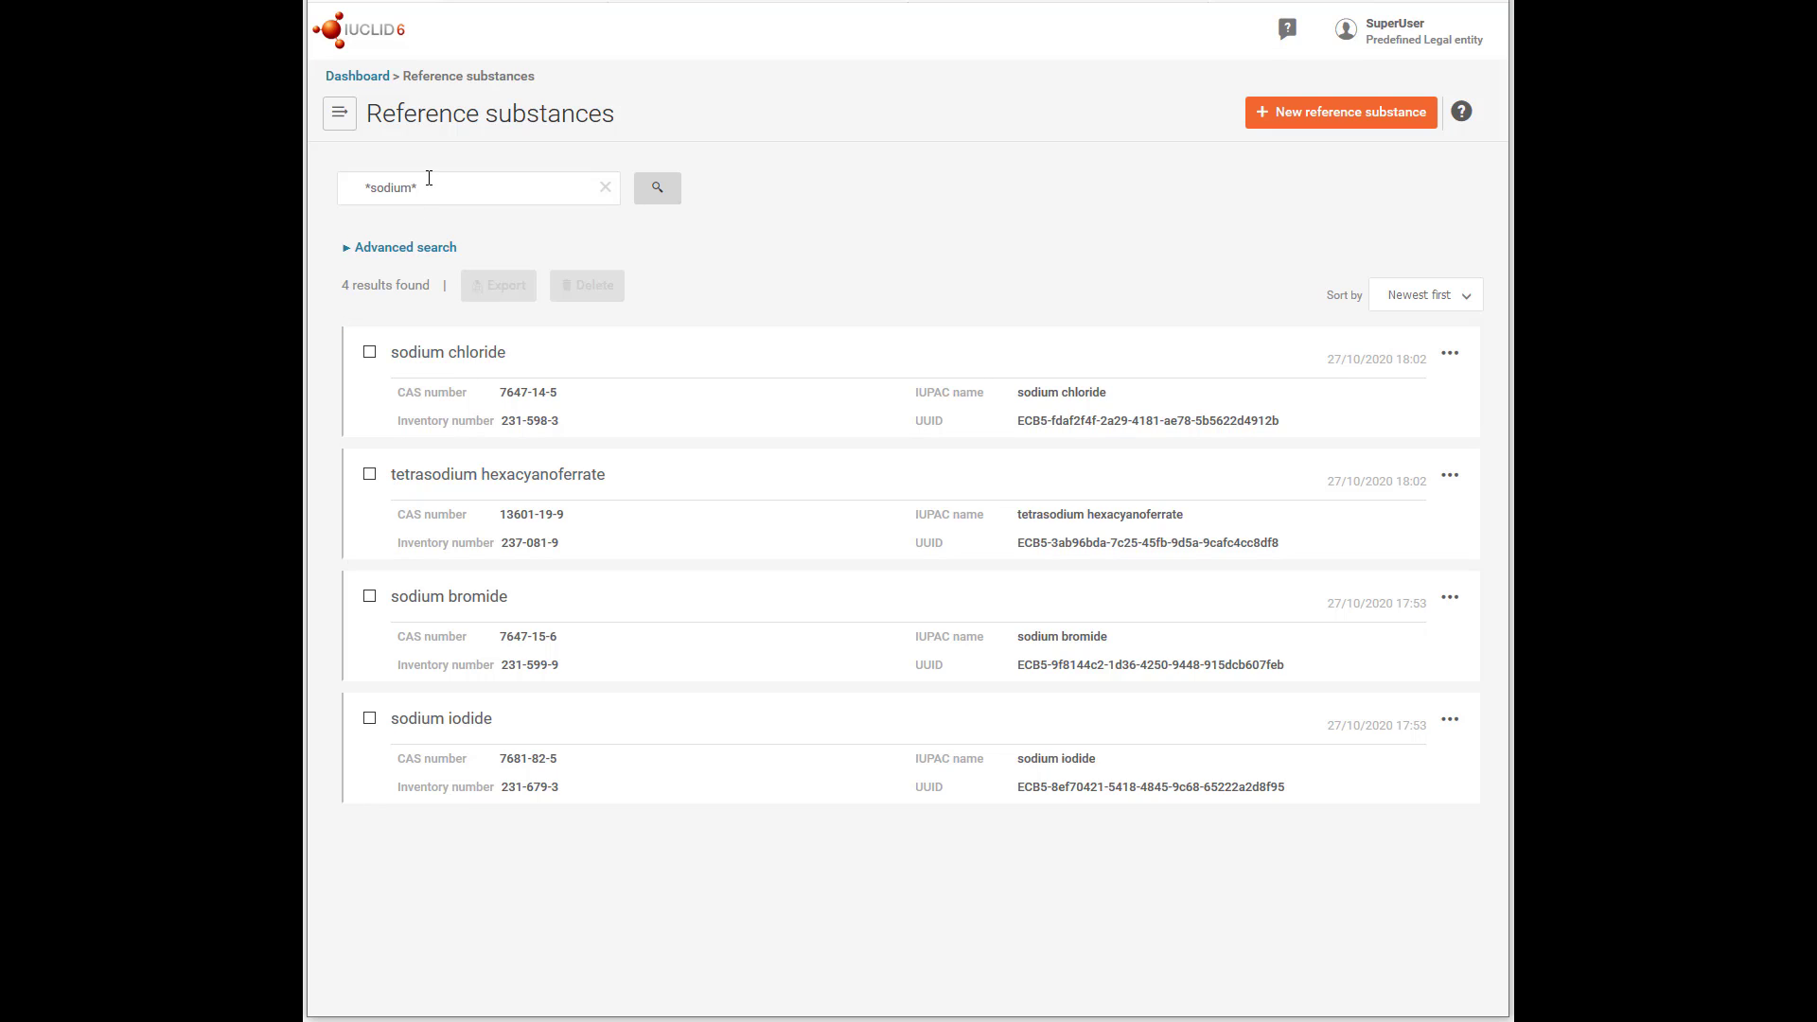
# Replace the search with inventory number 201-159-0, leaving only butanone
pyautogui.moveTo(380, 187); pyautogui.dragTo(340, 182)
pyautogui.write('201-159-0')
pyautogui.click(645, 199)
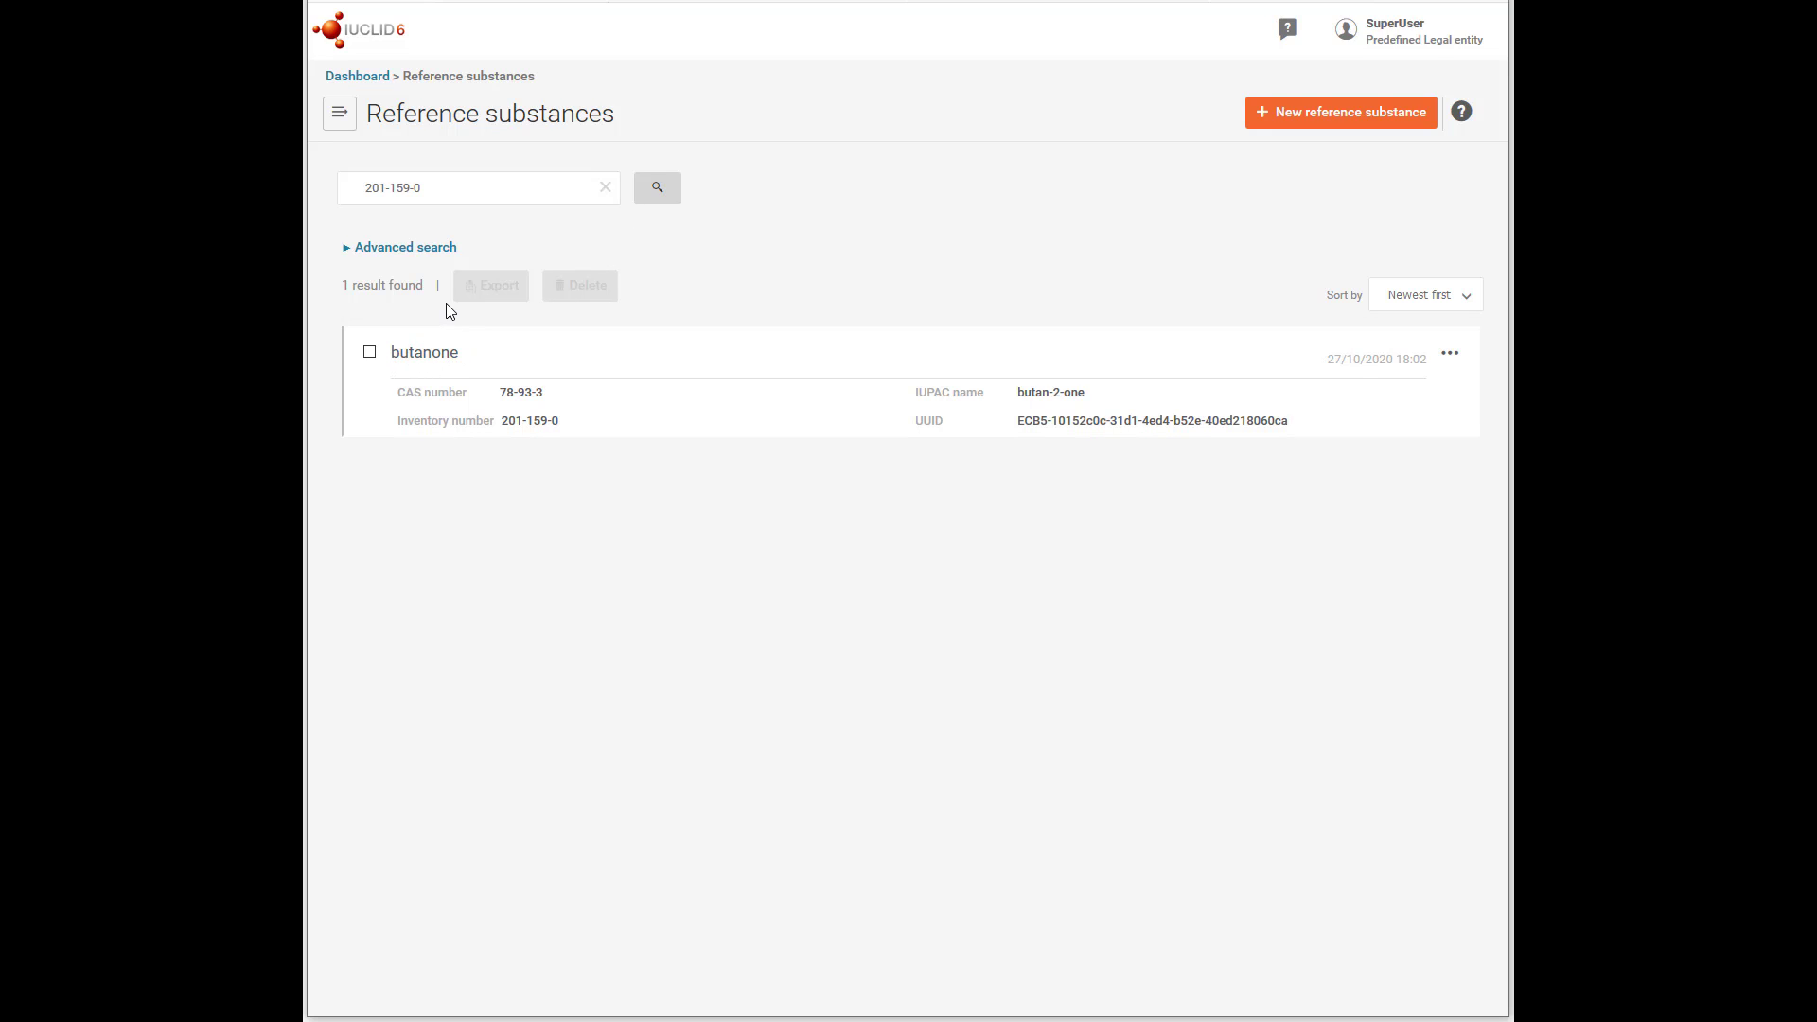
# Go to Substances, expand Advanced search, and enter table_salt as the Name filter
pyautogui.click(339, 119)
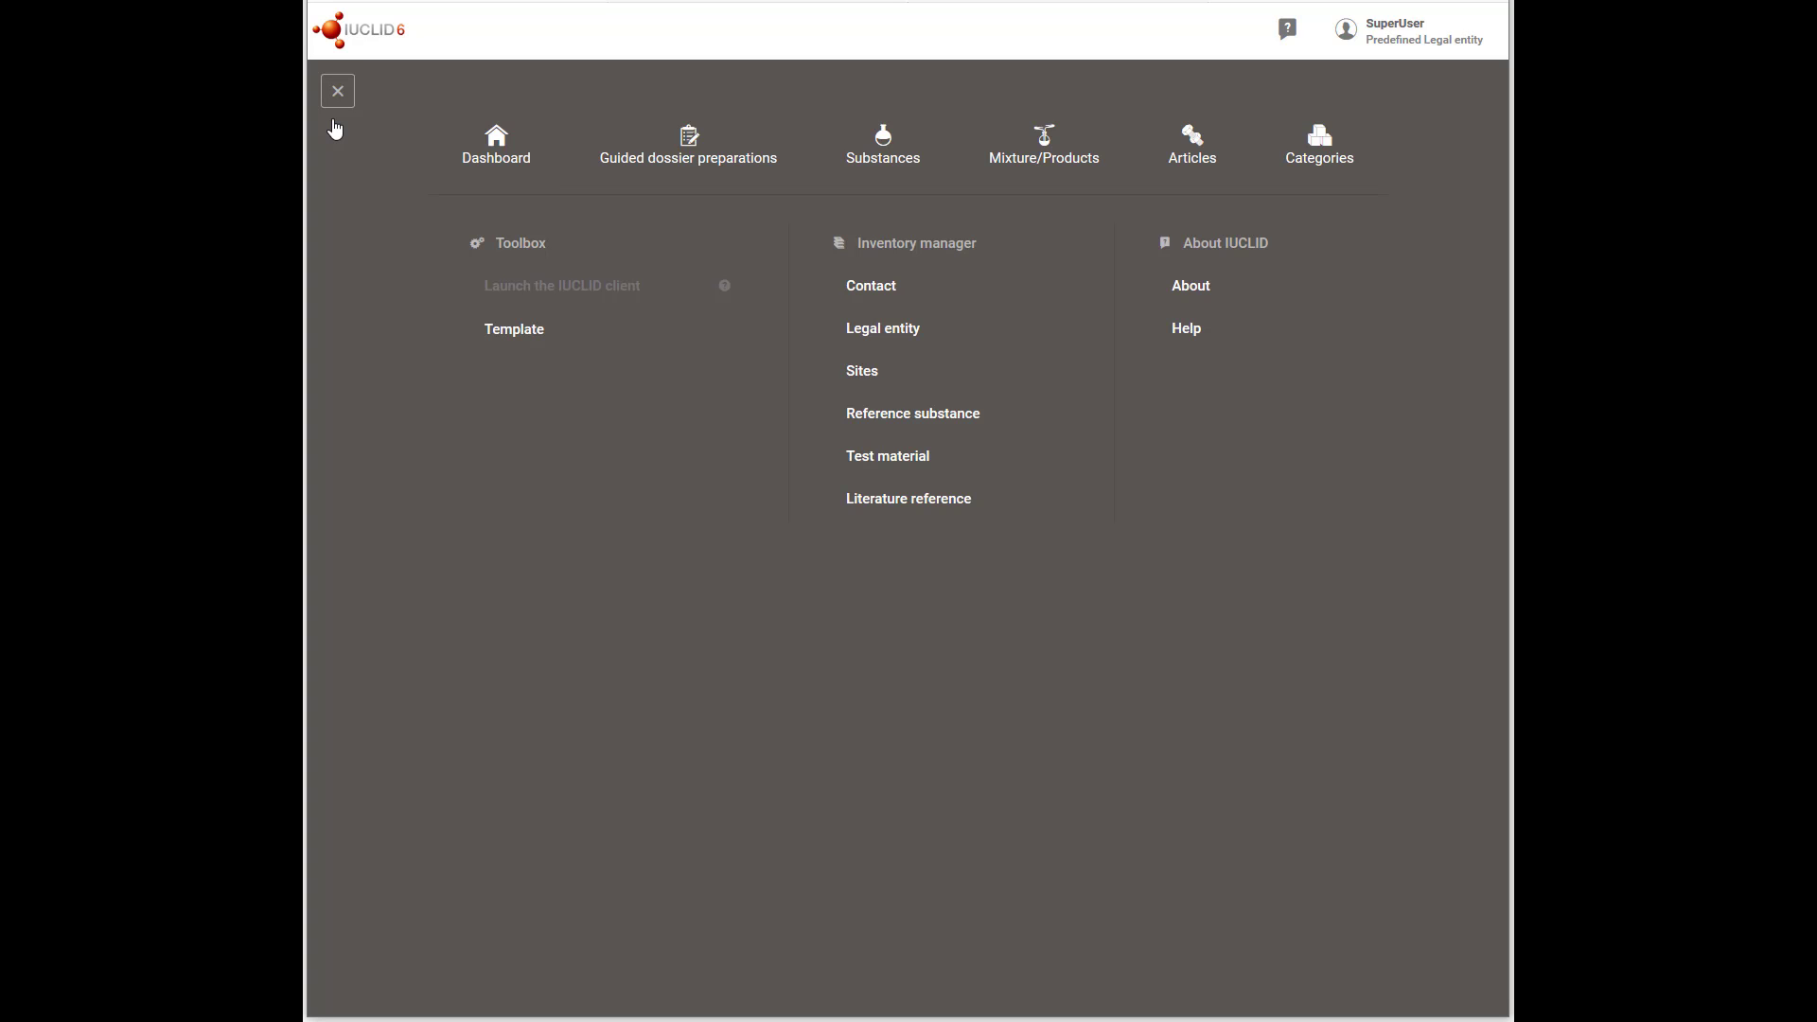
pyautogui.click(878, 172)
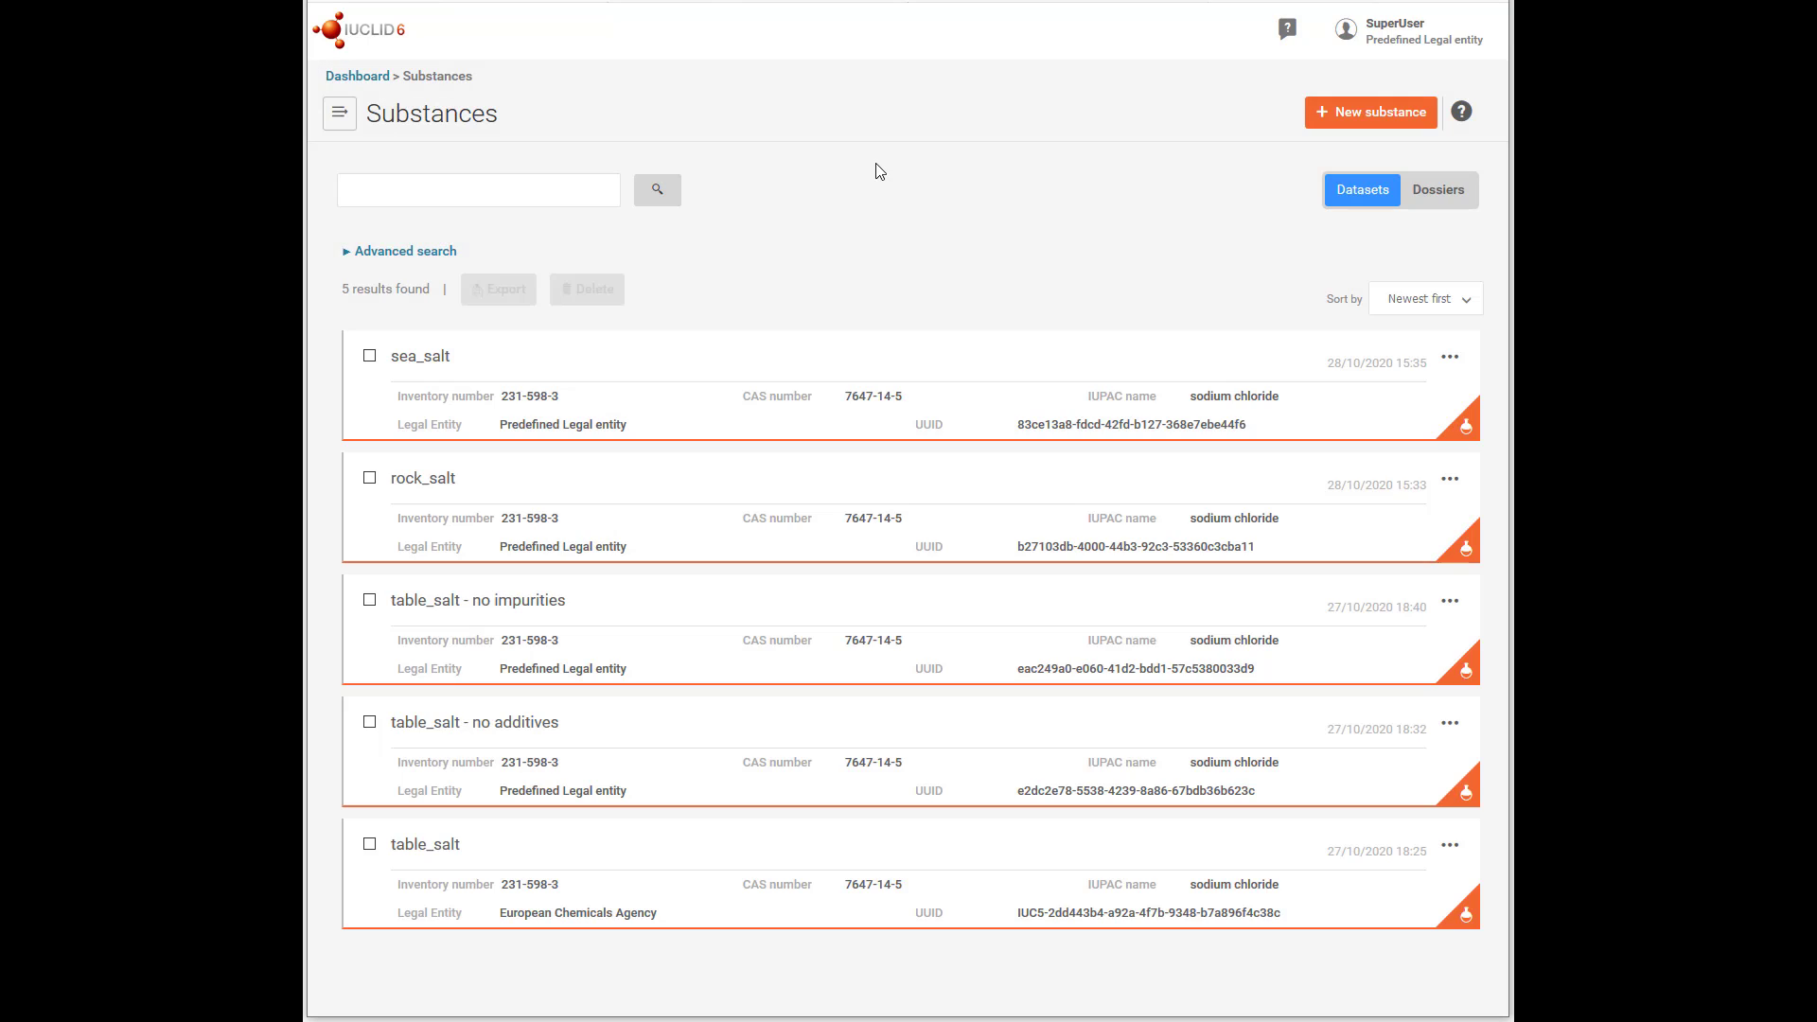
pyautogui.click(444, 252)
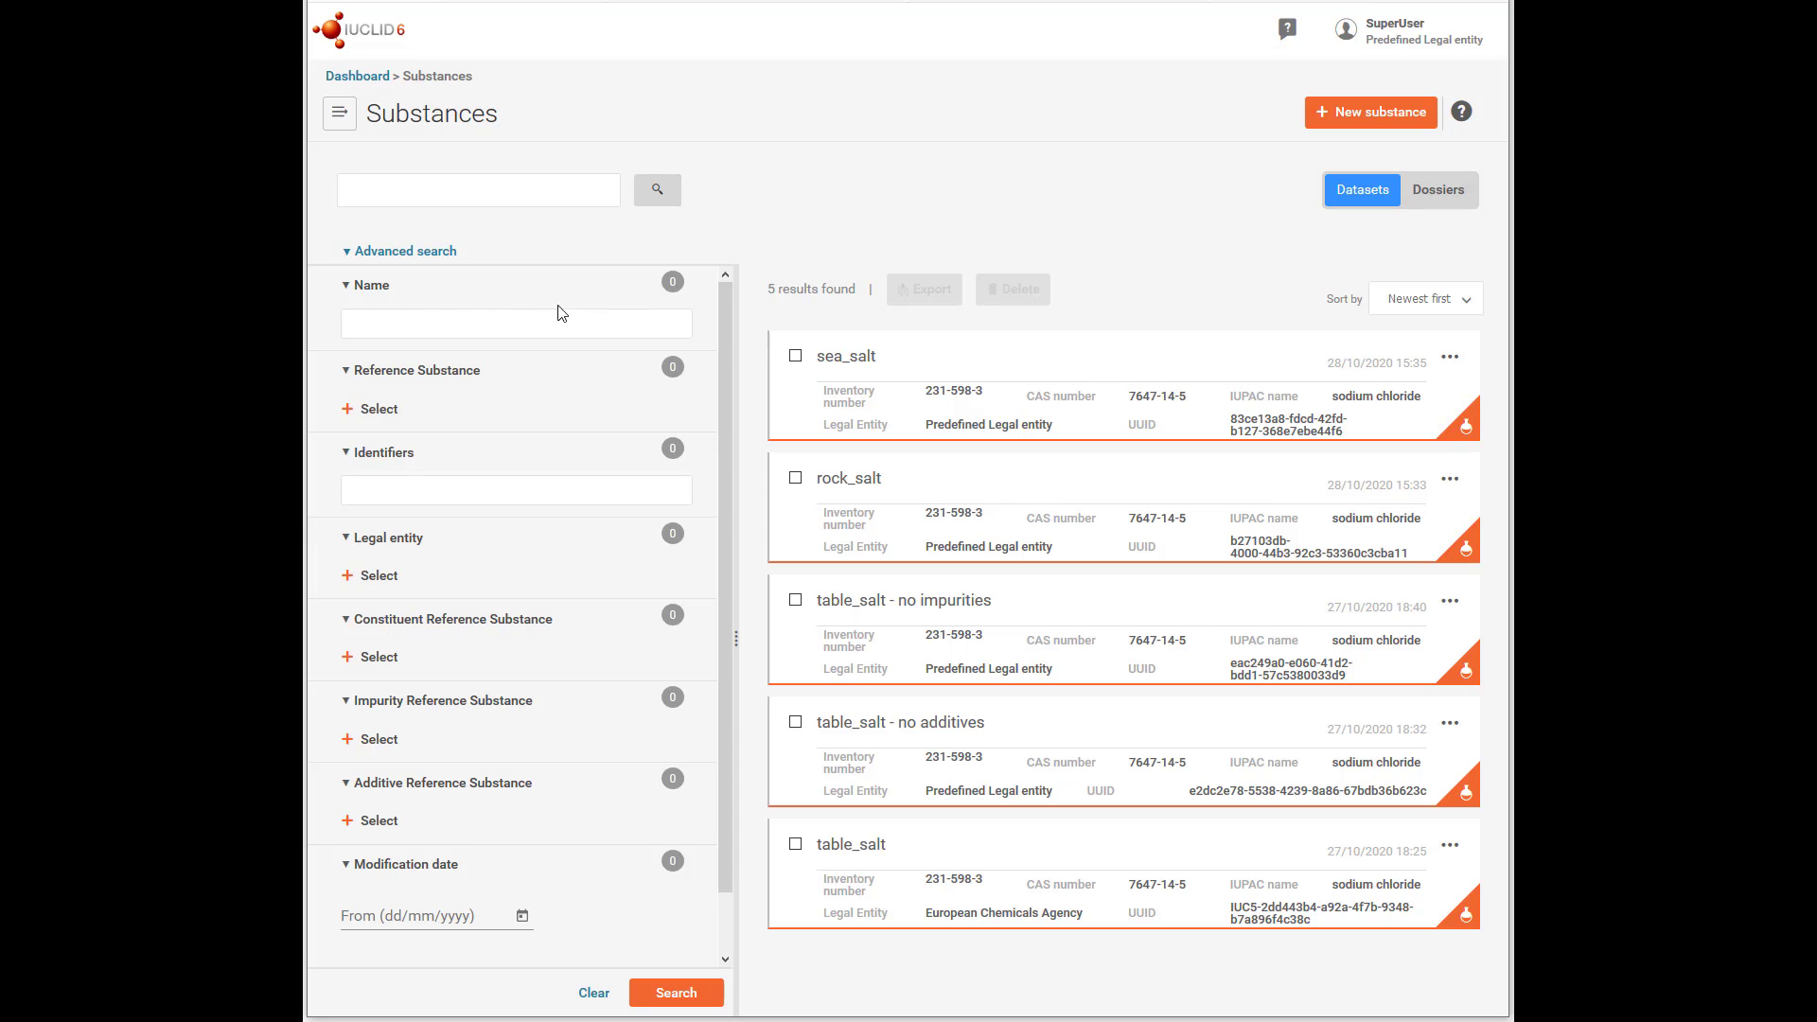
pyautogui.click(350, 289)
pyautogui.click(347, 289)
pyautogui.write('able_salt')
# Search the reference substance picker for 'sod' and choose sodium chloride as the Reference Substance filter
pyautogui.click(379, 413)
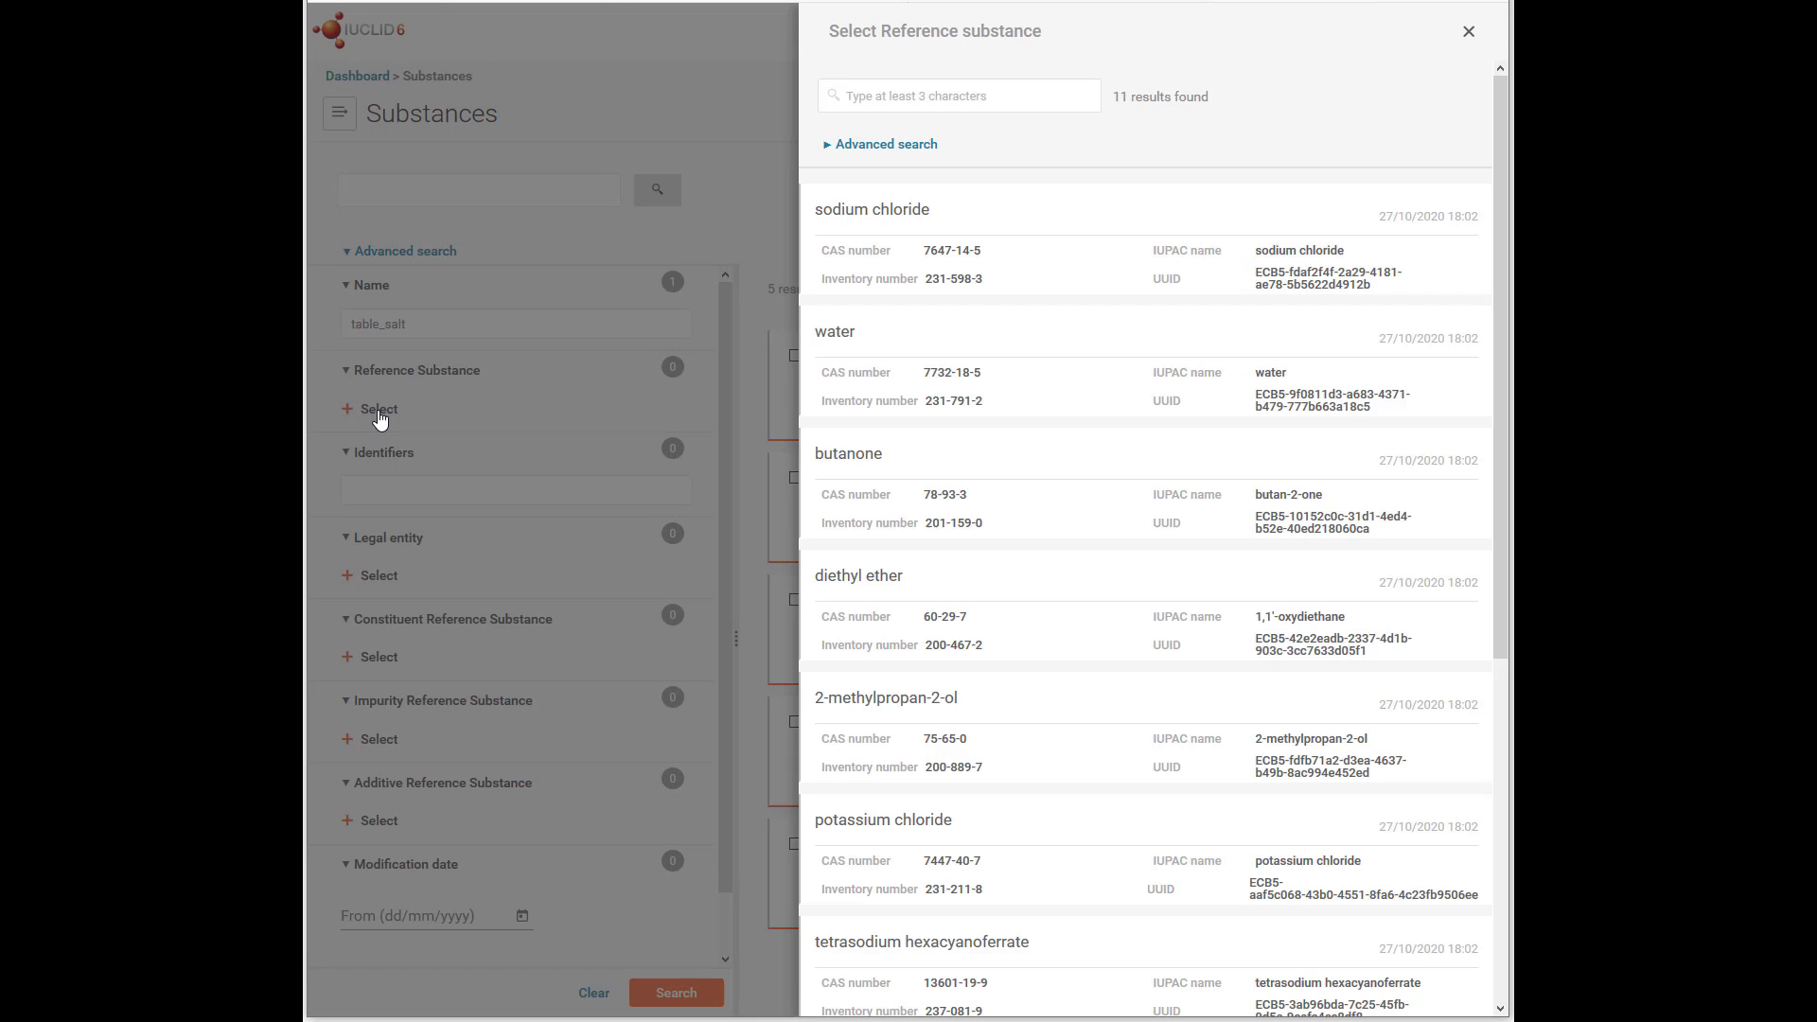
pyautogui.click(850, 94)
pyautogui.write('sod')
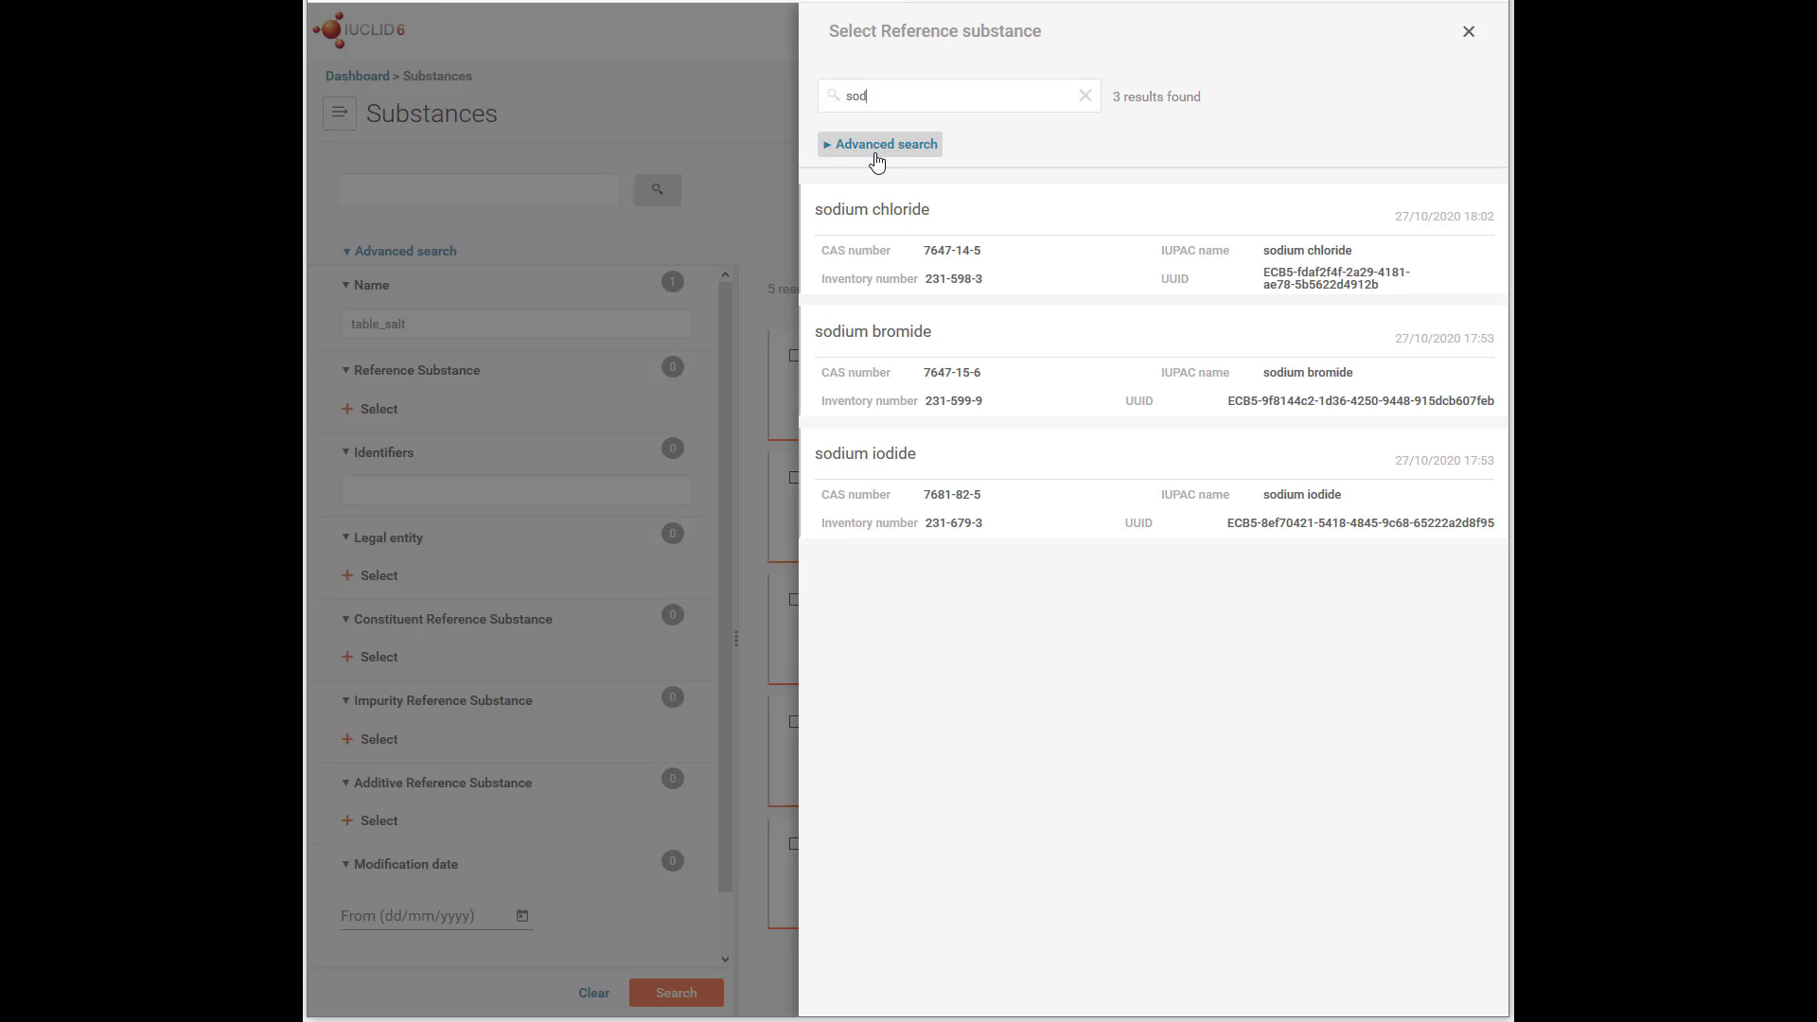
pyautogui.click(890, 219)
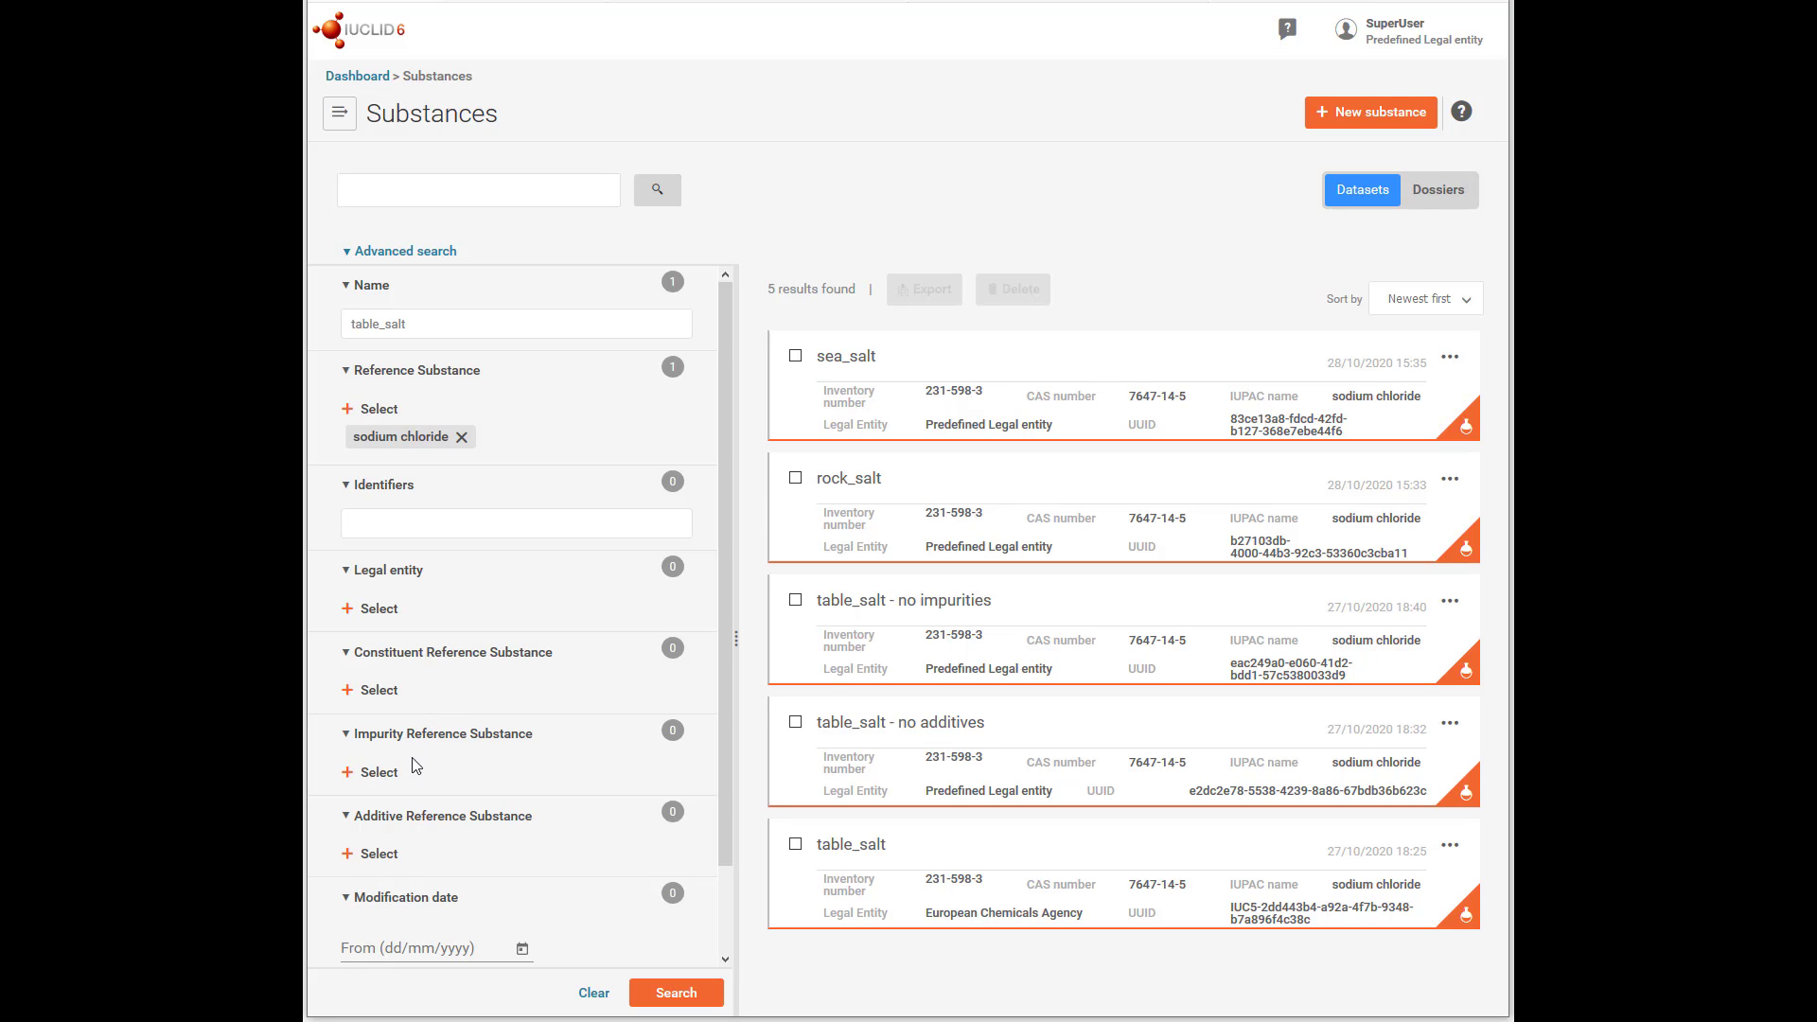
# Add sodium iodide and potassium chloride as Impurity Reference Substance filters
pyautogui.click(383, 774)
pyautogui.click(893, 94)
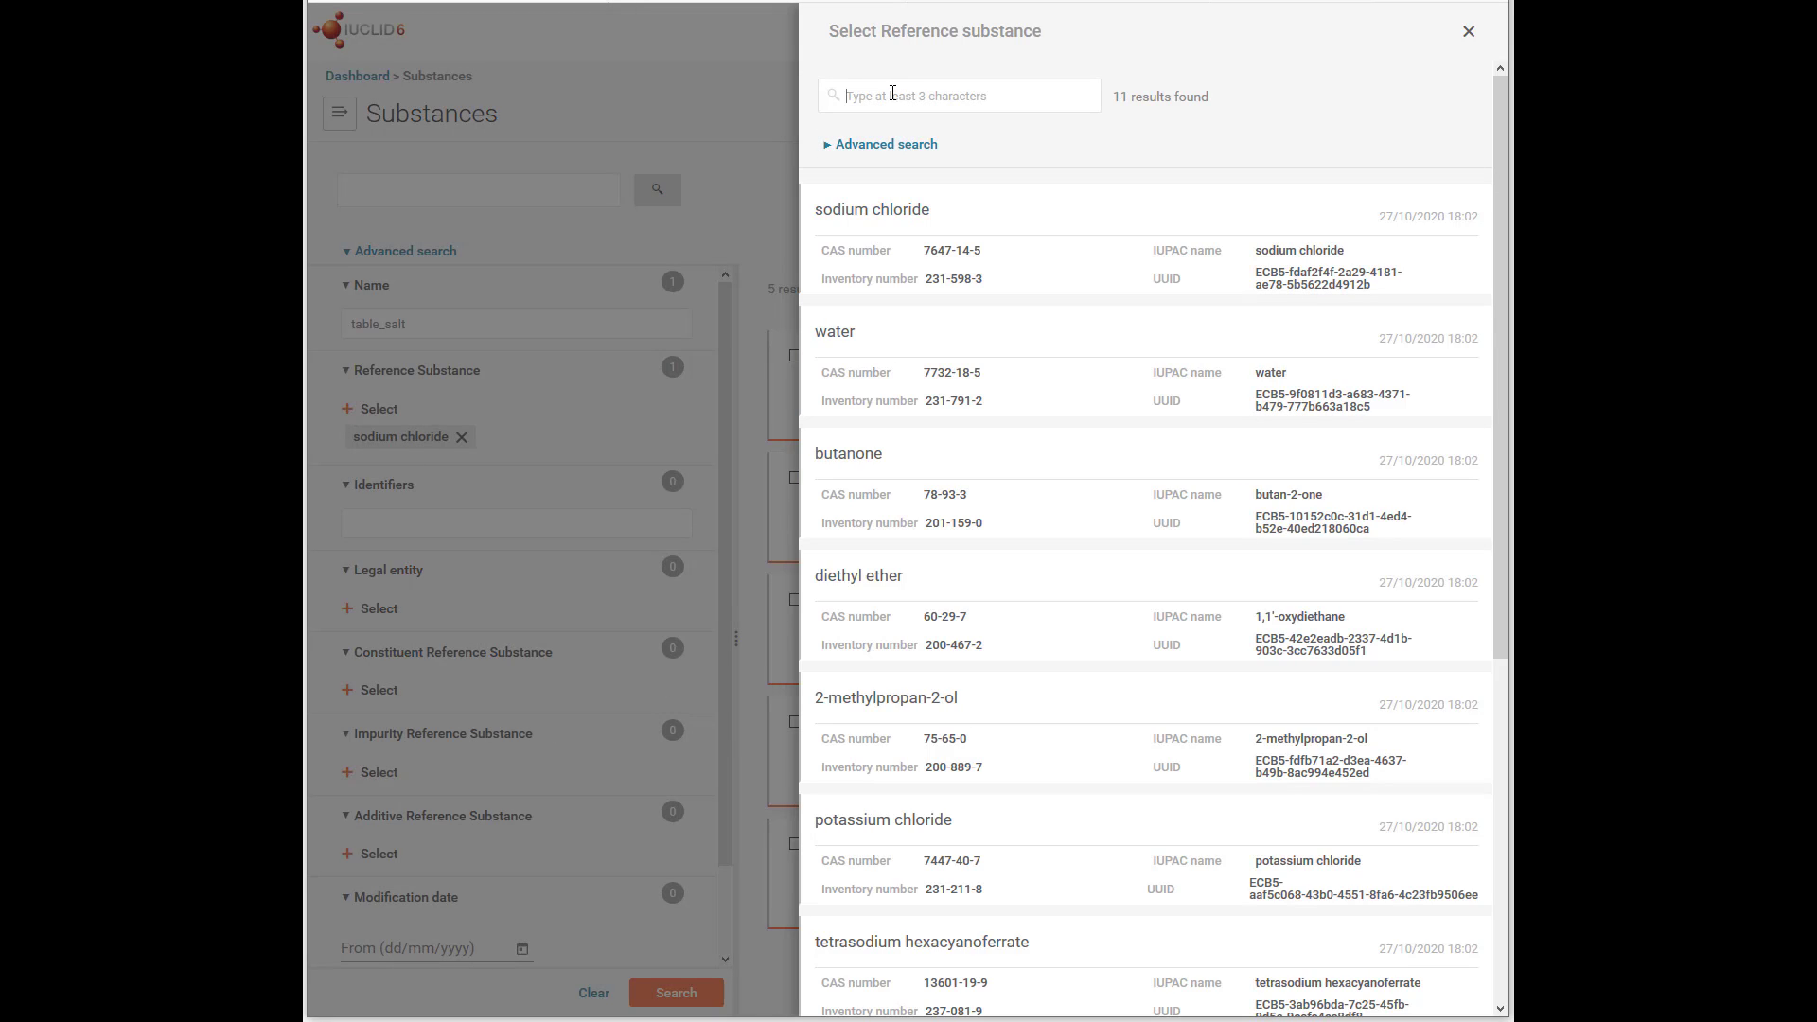
pyautogui.write('sodium')
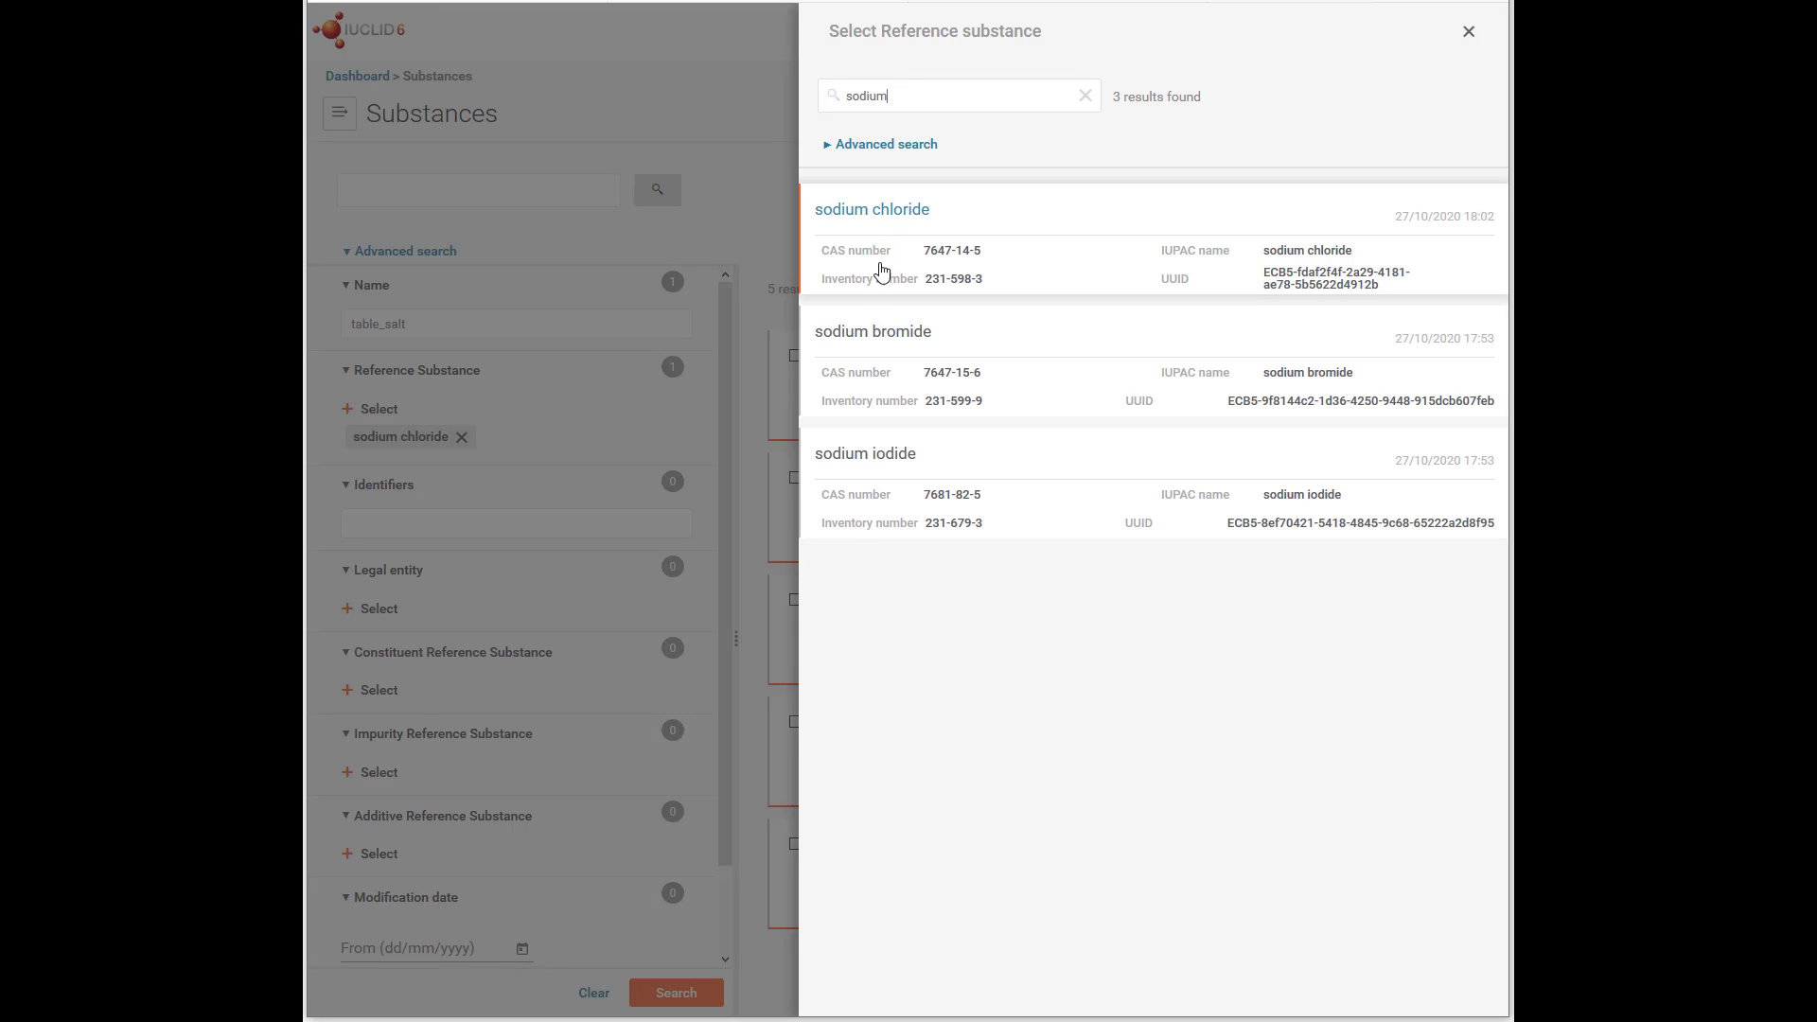
pyautogui.click(878, 461)
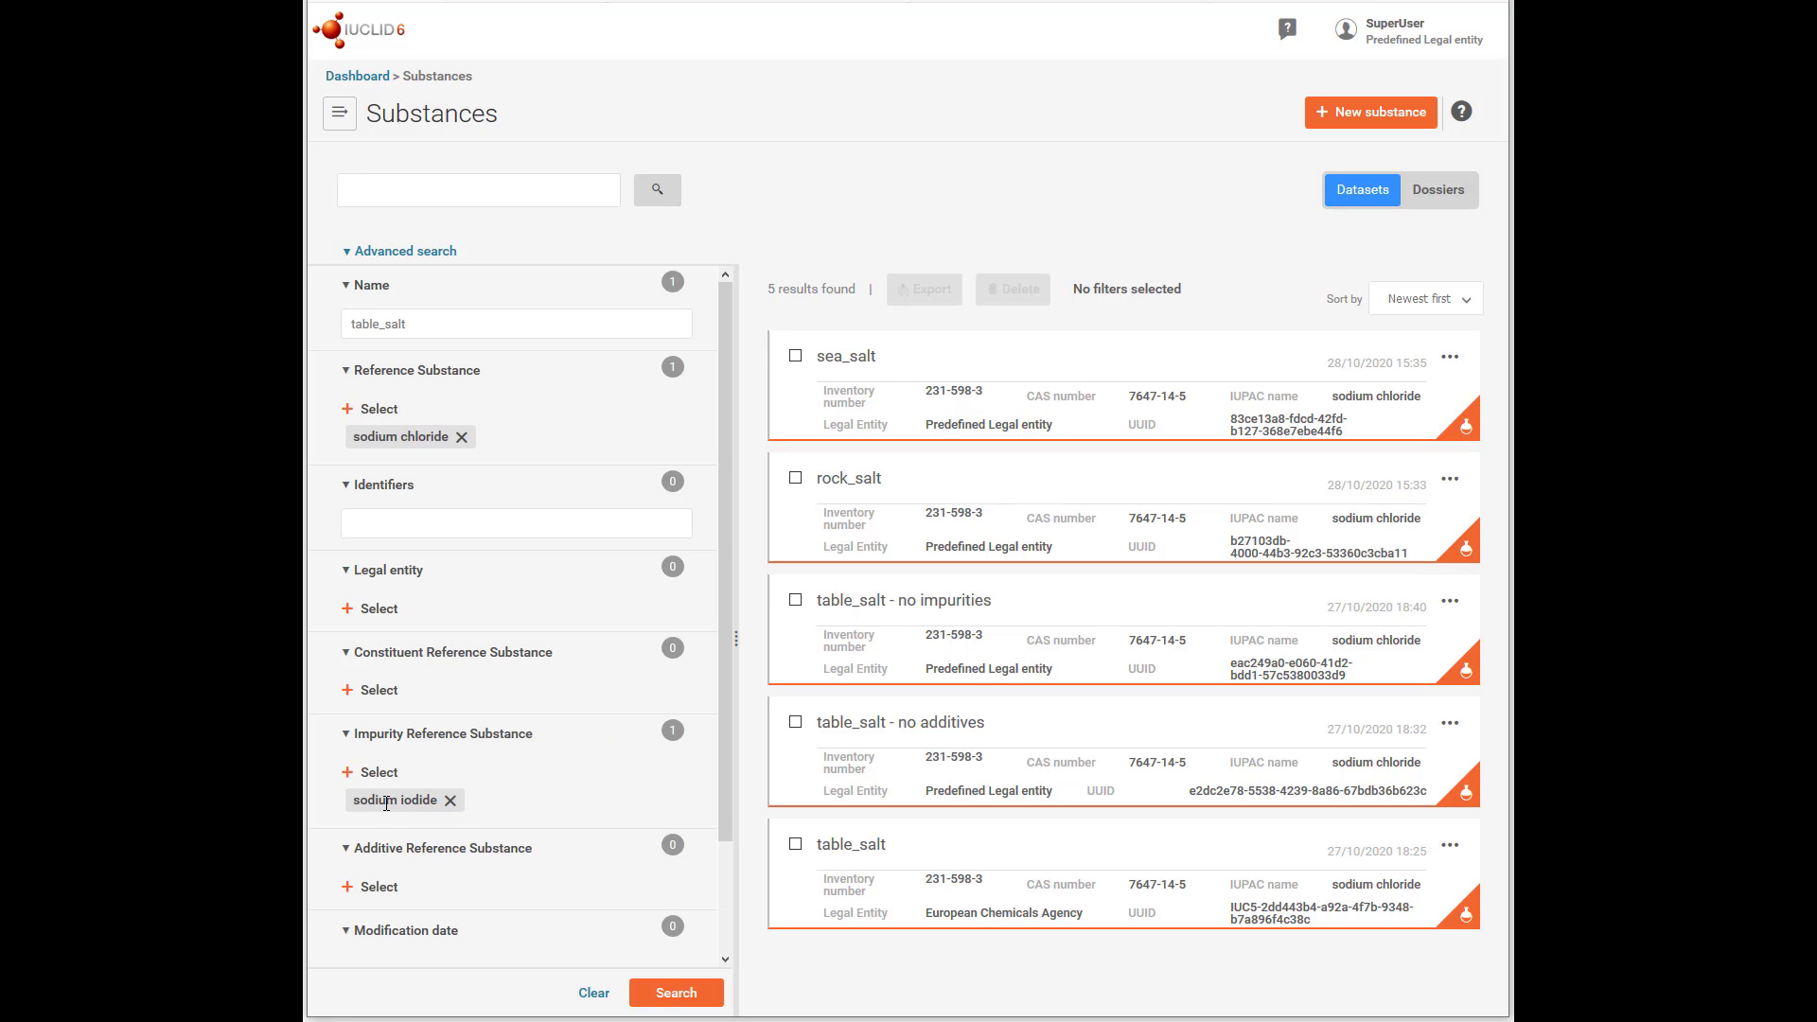
pyautogui.click(382, 772)
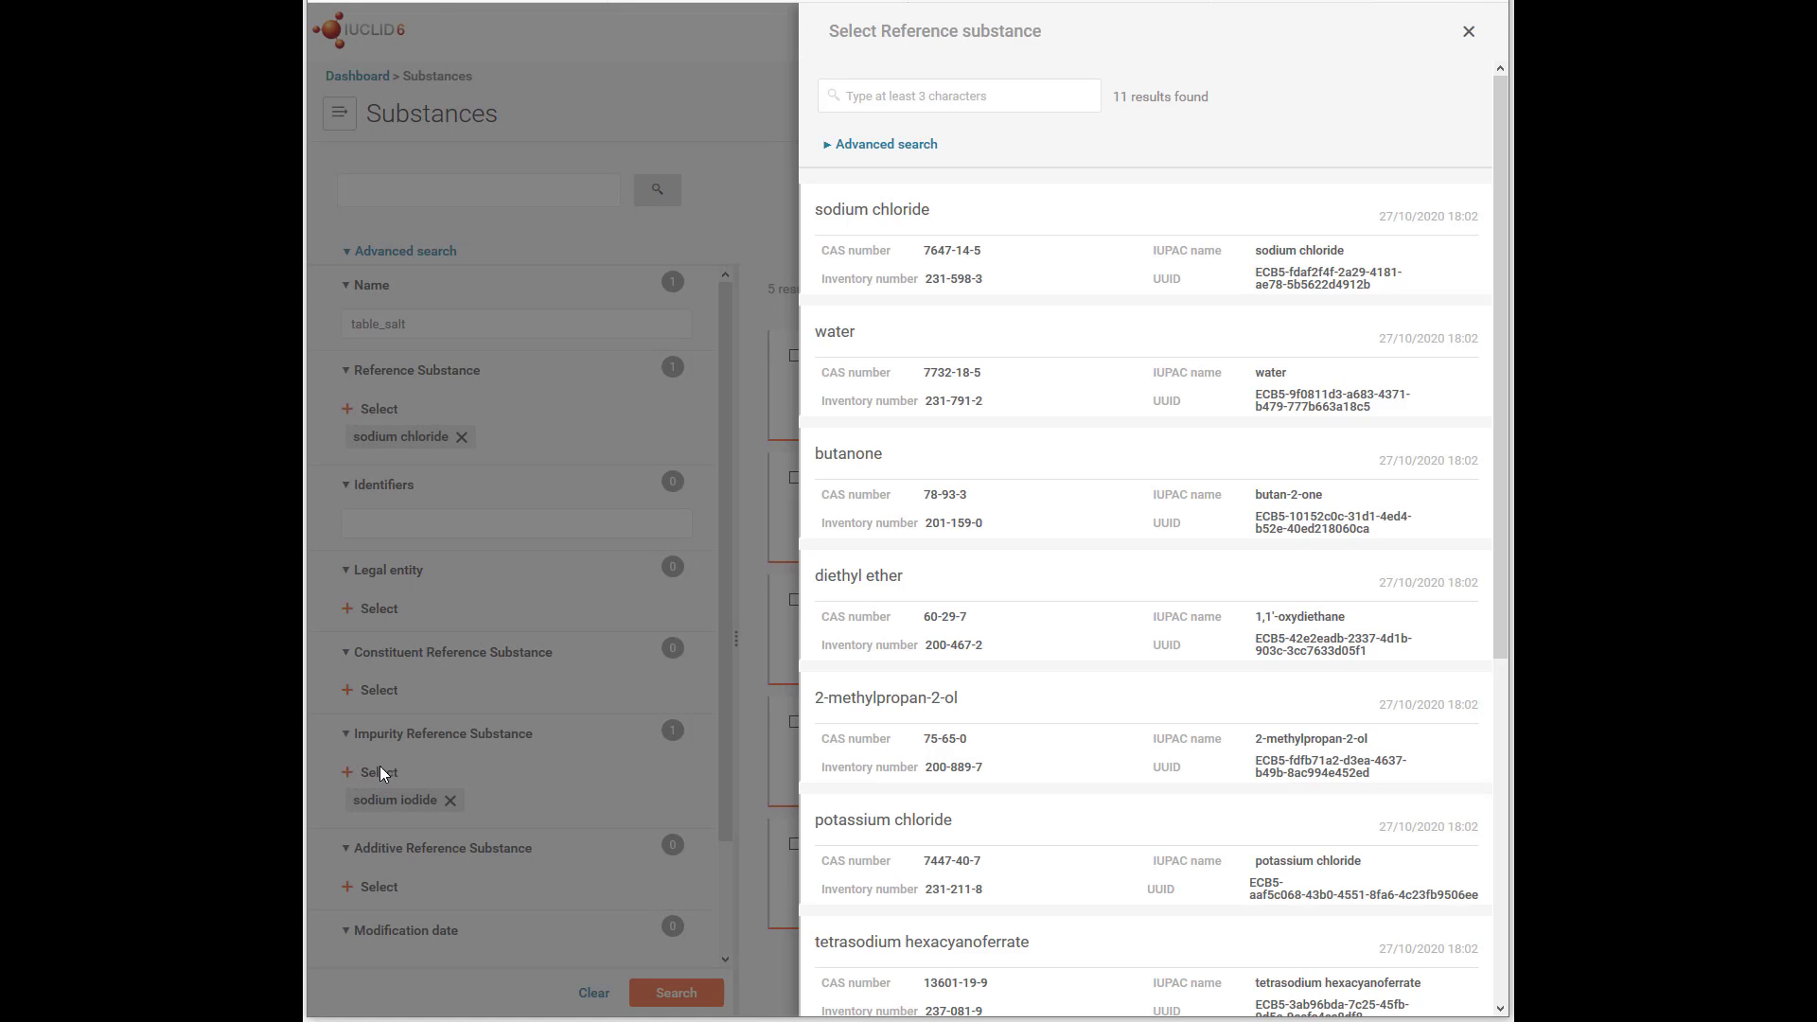
pyautogui.click(847, 98)
pyautogui.write('pot')
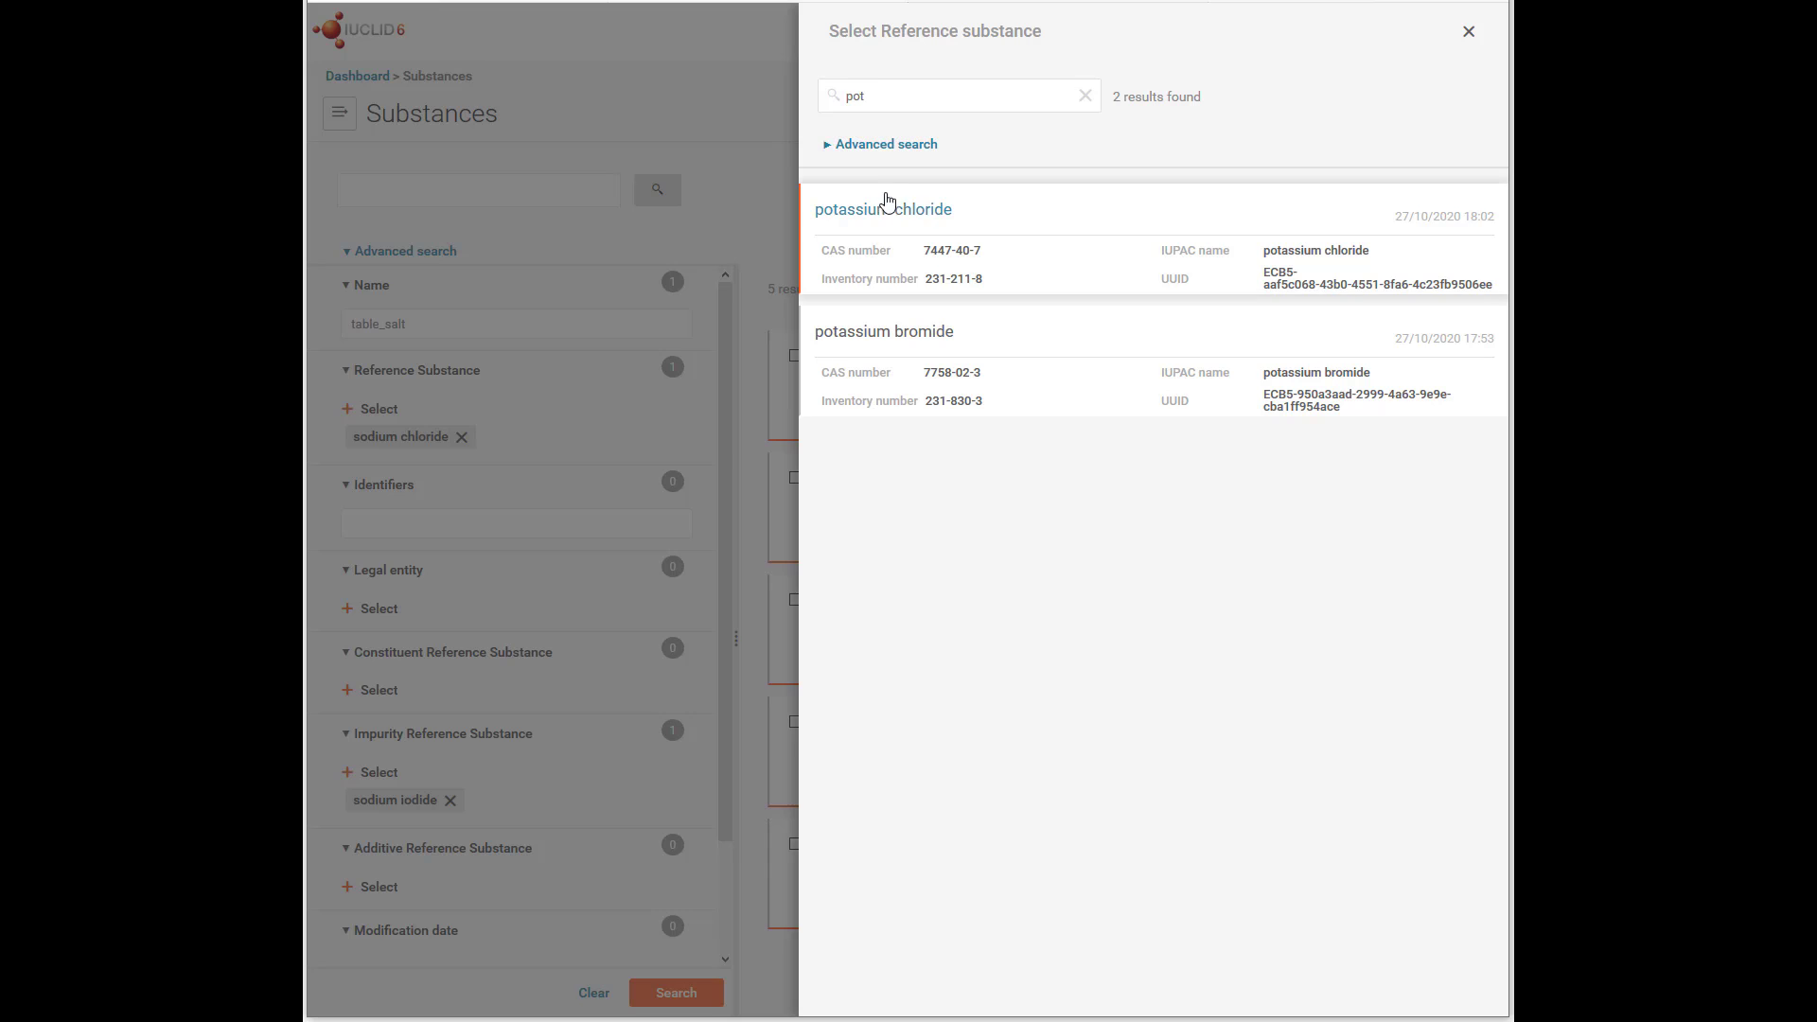
pyautogui.click(889, 219)
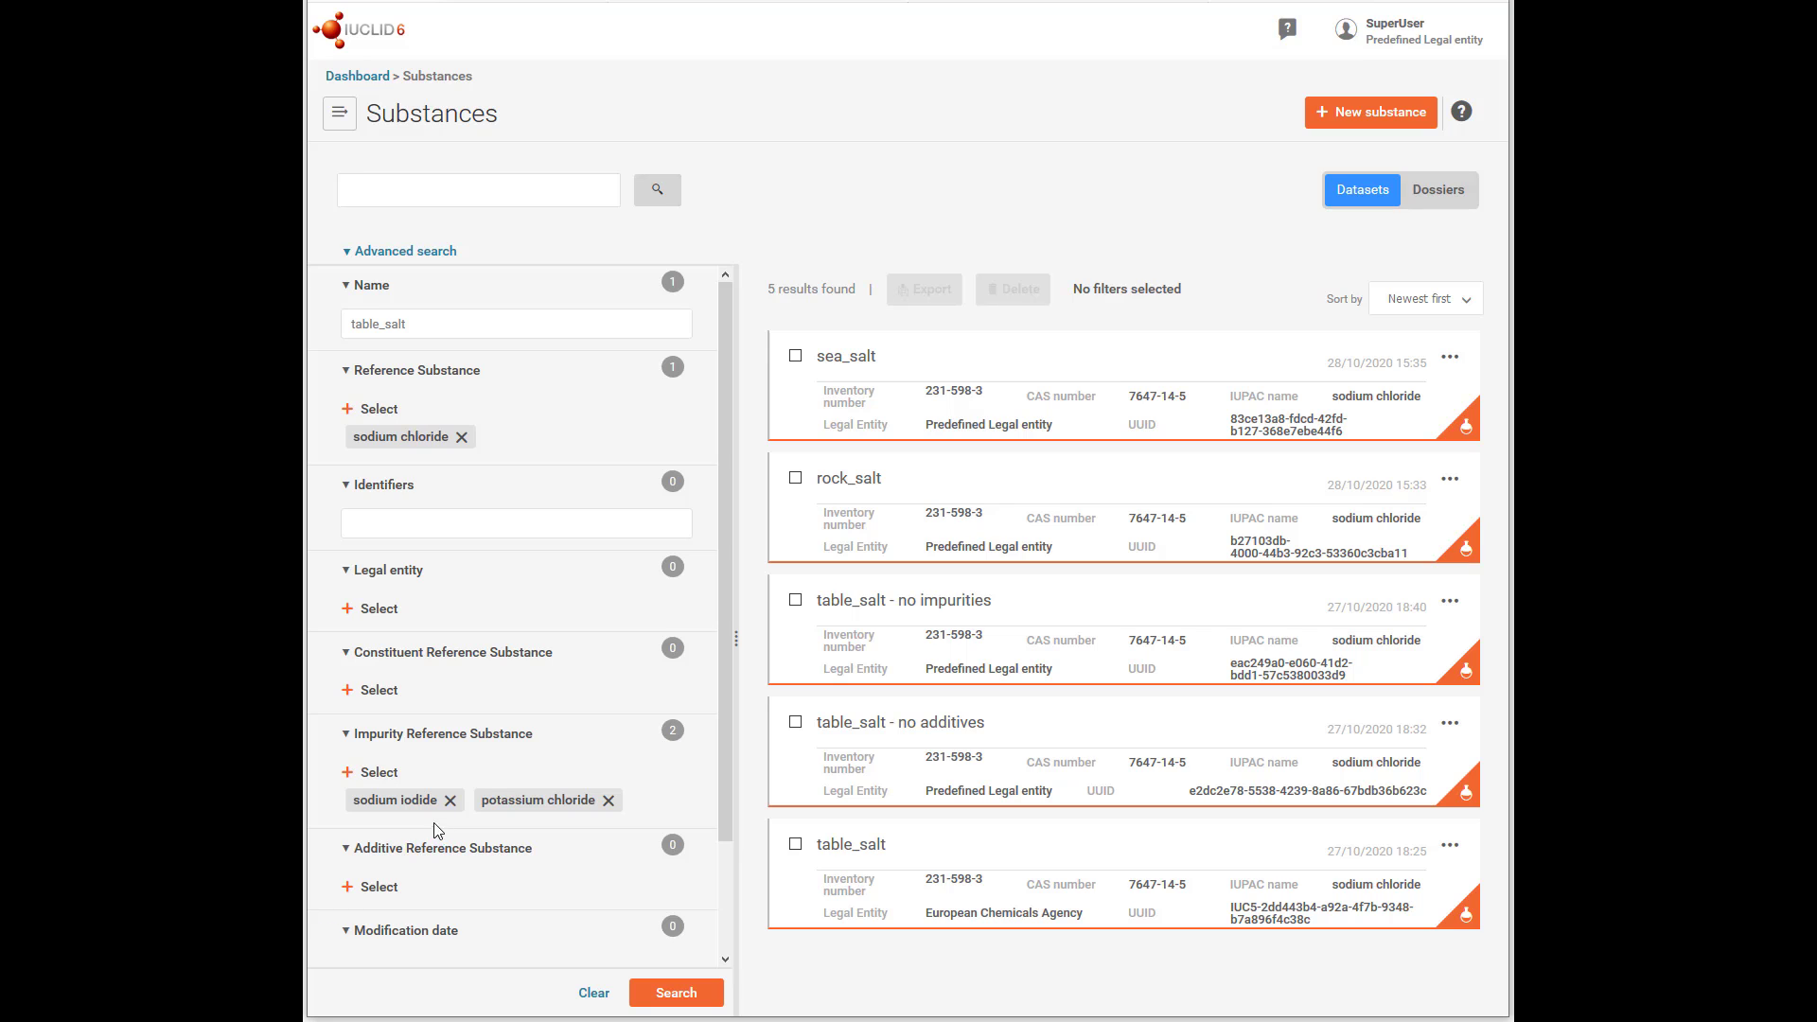
# Add tetrasodium hexacyanoferrate as an Additive filter and search, returning only table_salt
pyautogui.click(379, 889)
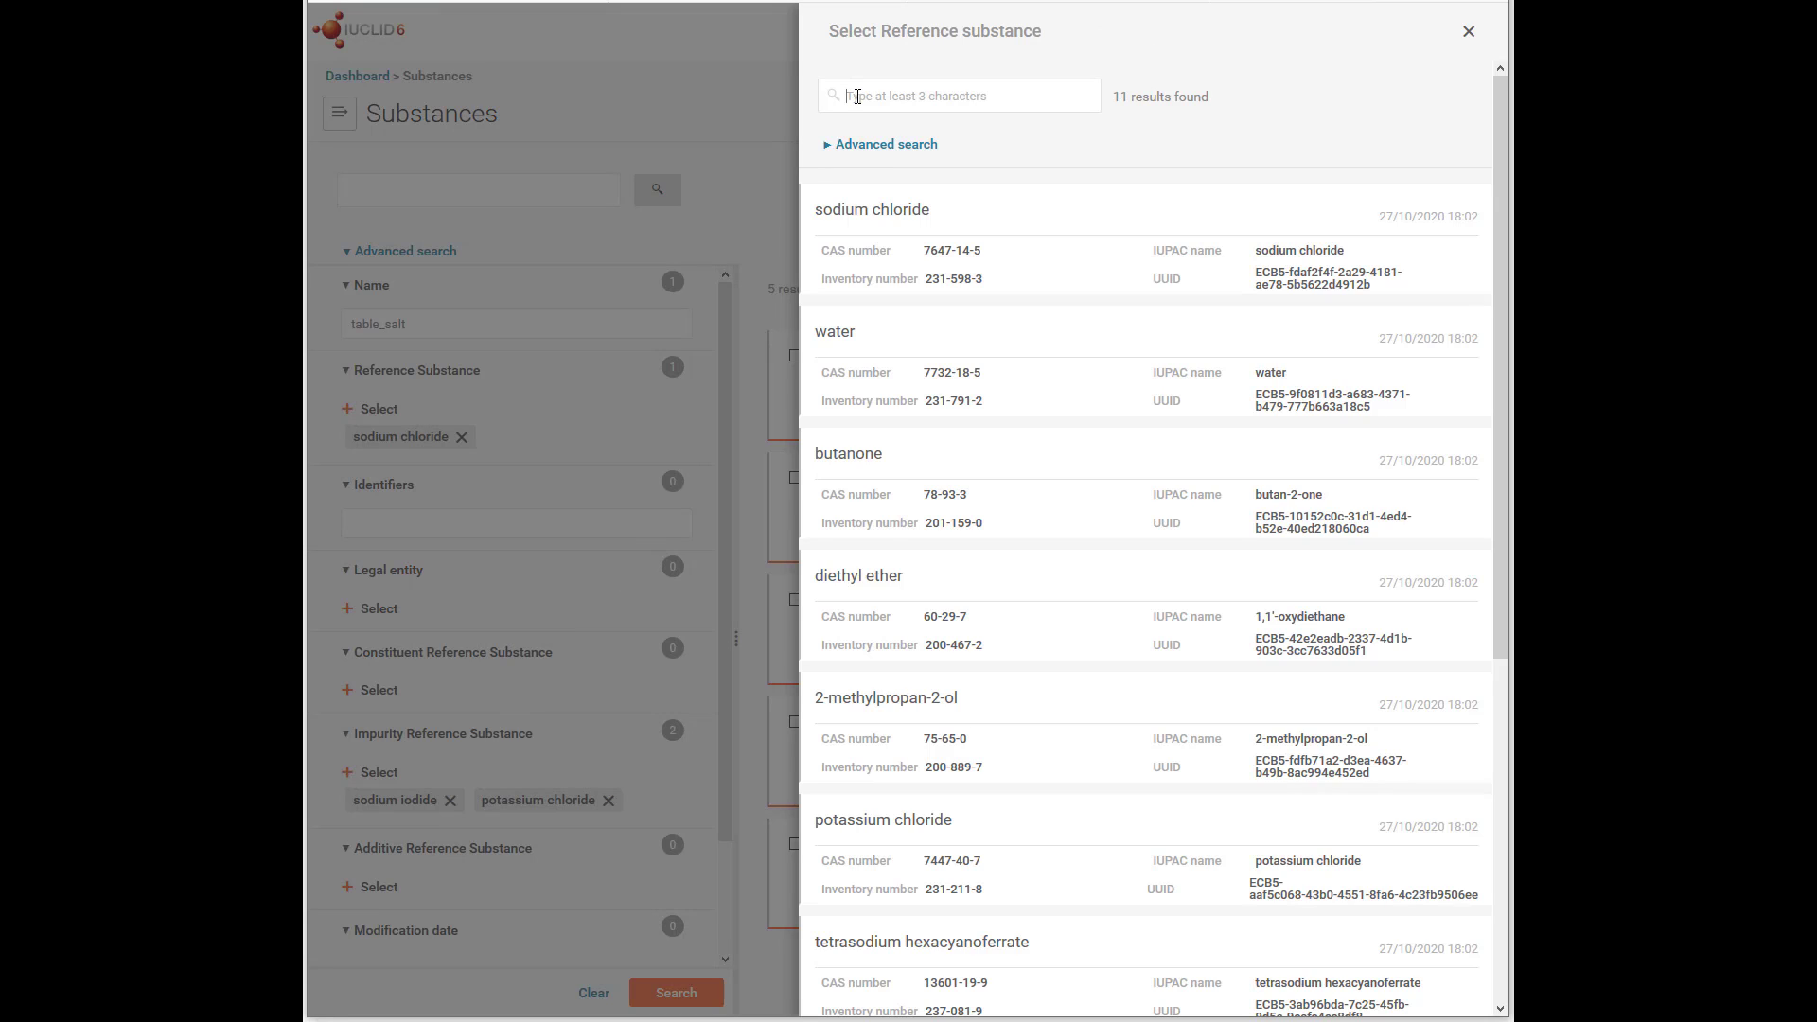
pyautogui.write('t')
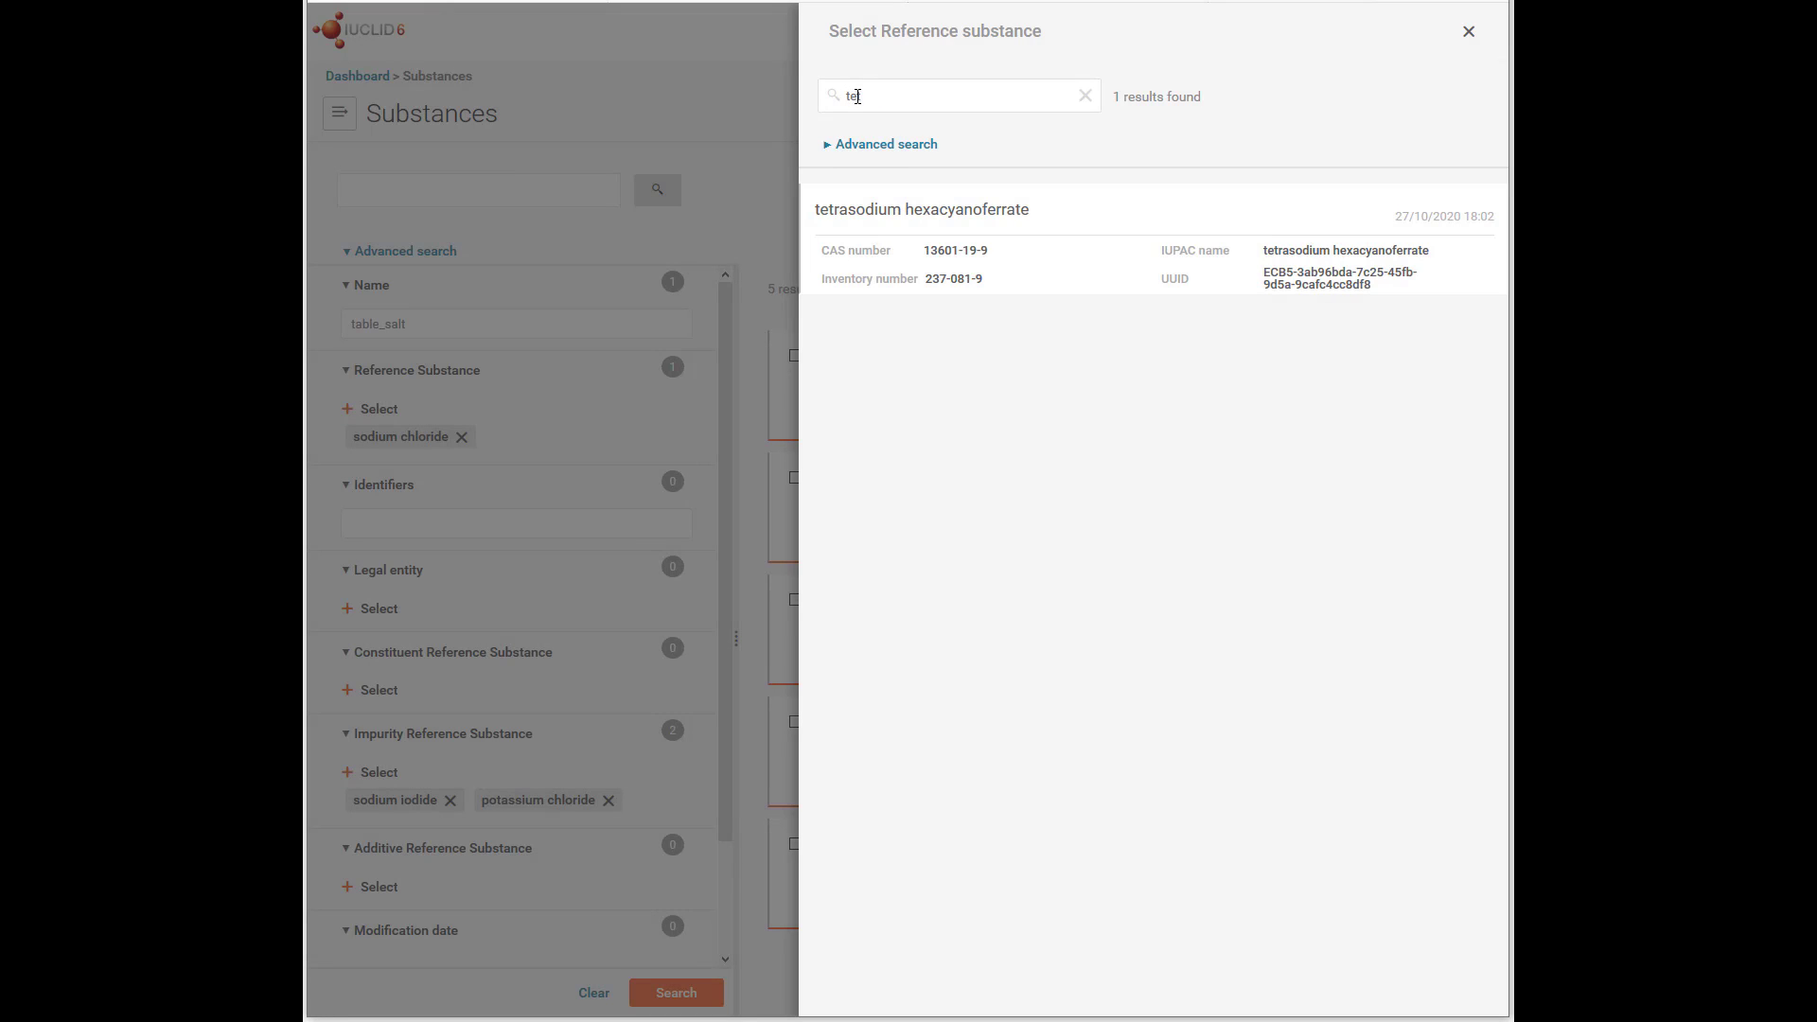
pyautogui.write('et')
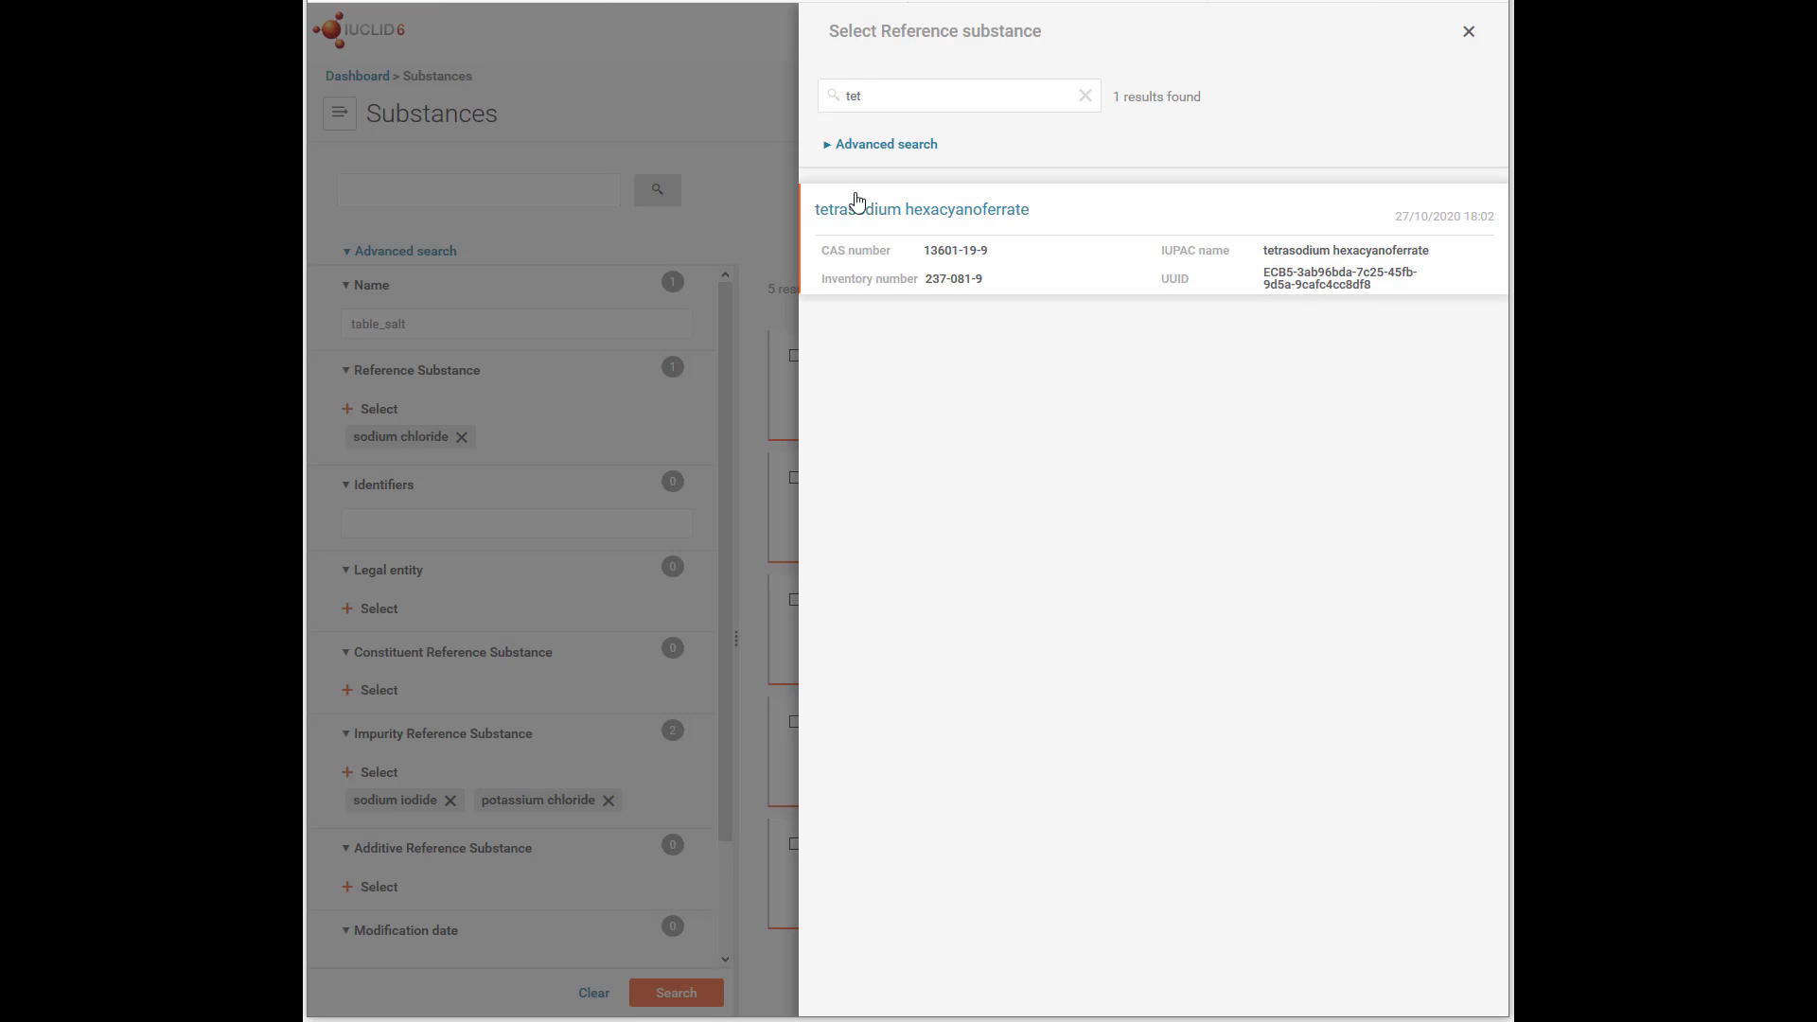
pyautogui.click(857, 216)
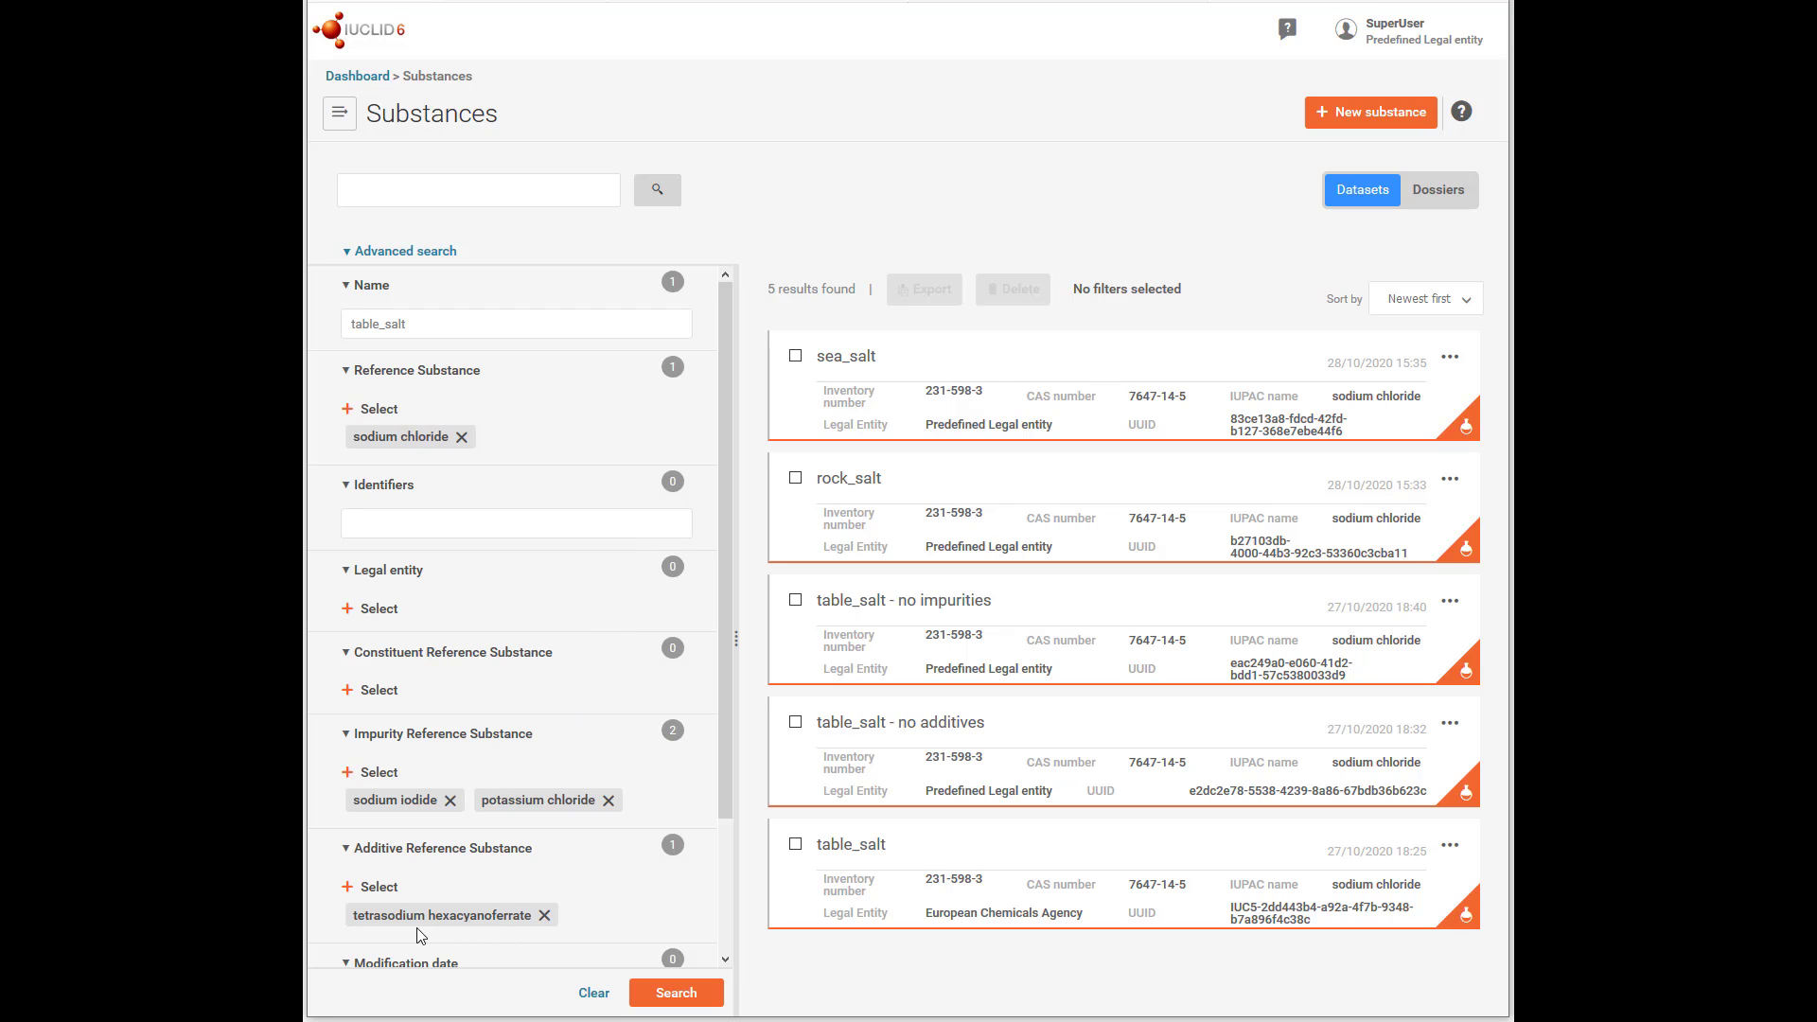
pyautogui.click(644, 991)
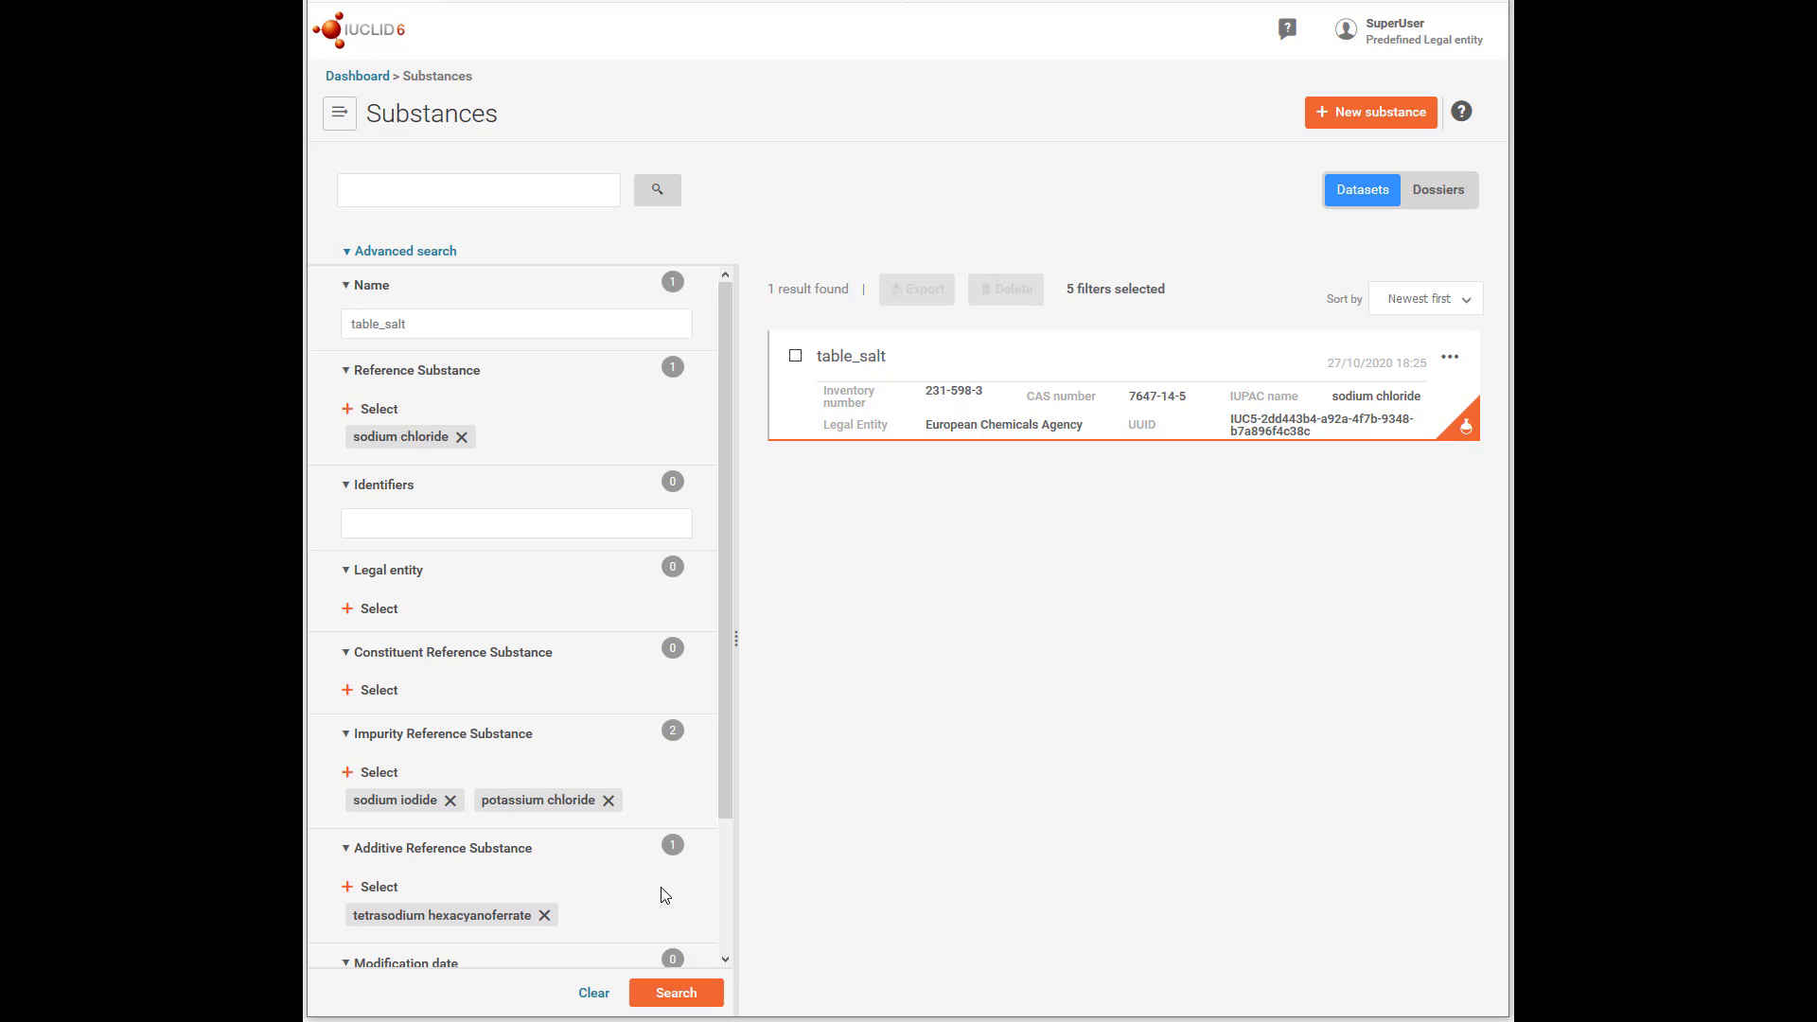
# Remove the tetrasodium hexacyanoferrate filter and rerun the search, giving two table_salt results
pyautogui.click(545, 916)
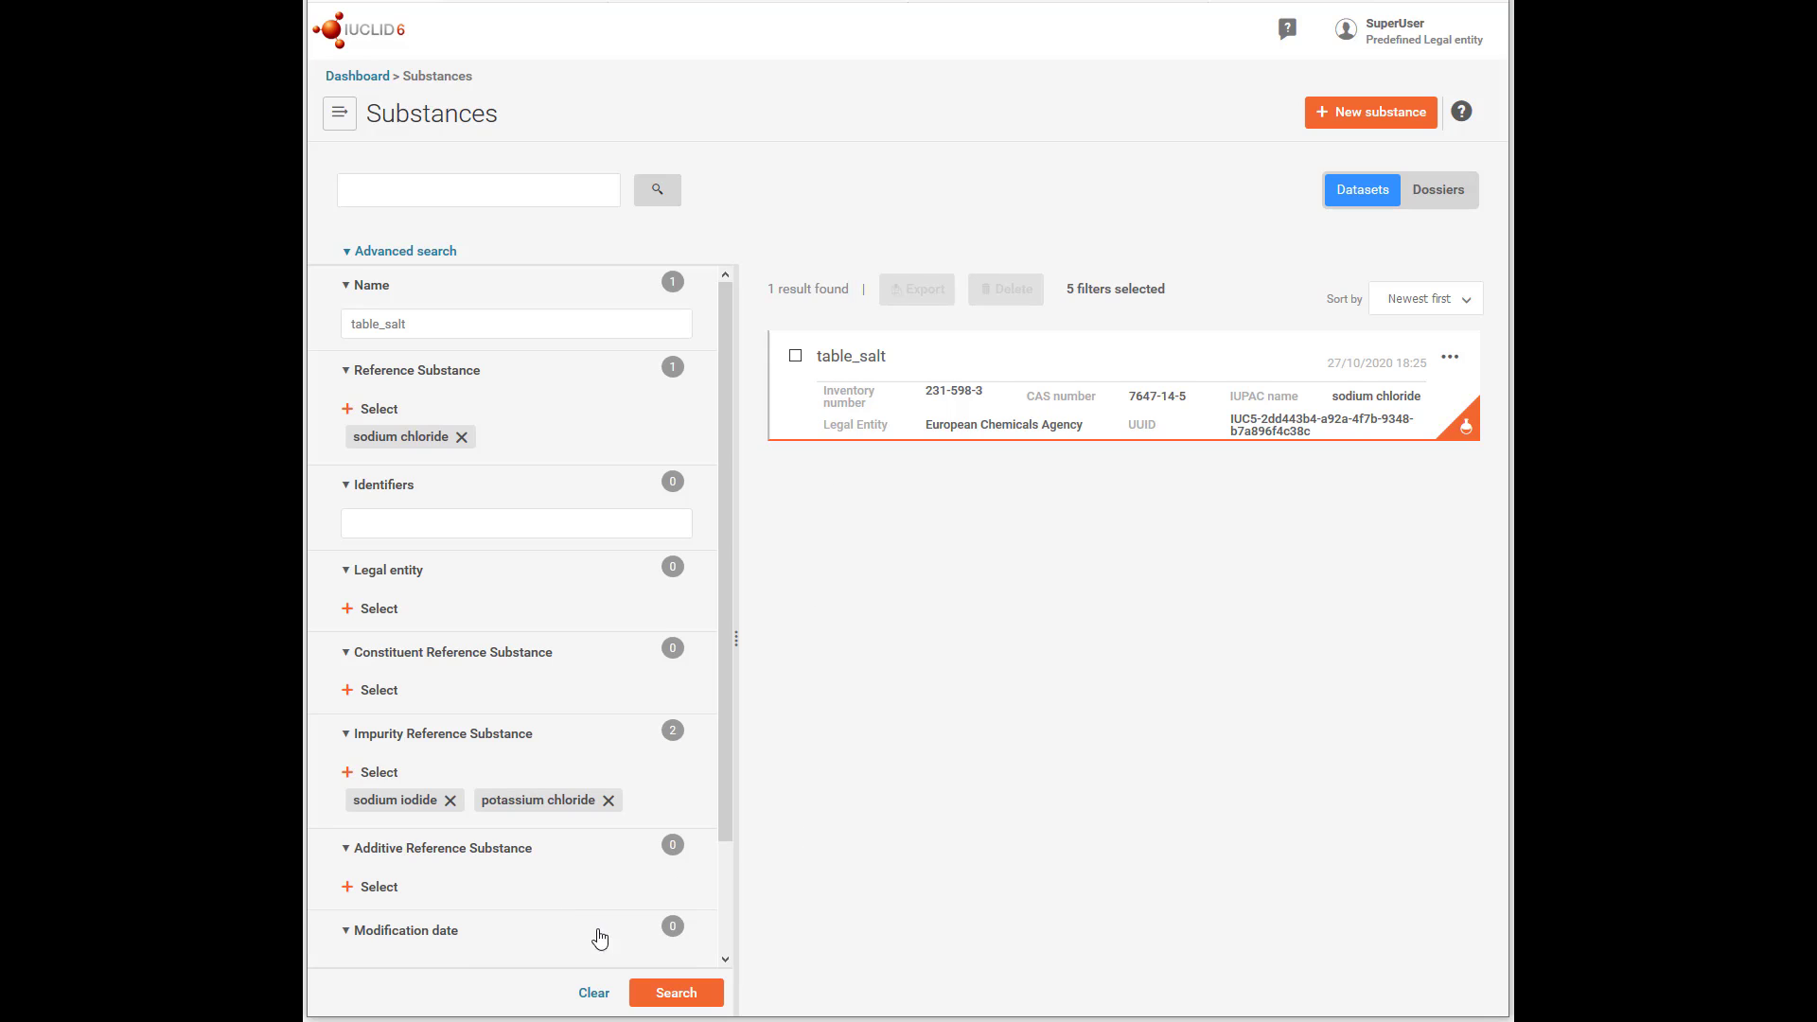
pyautogui.click(668, 1001)
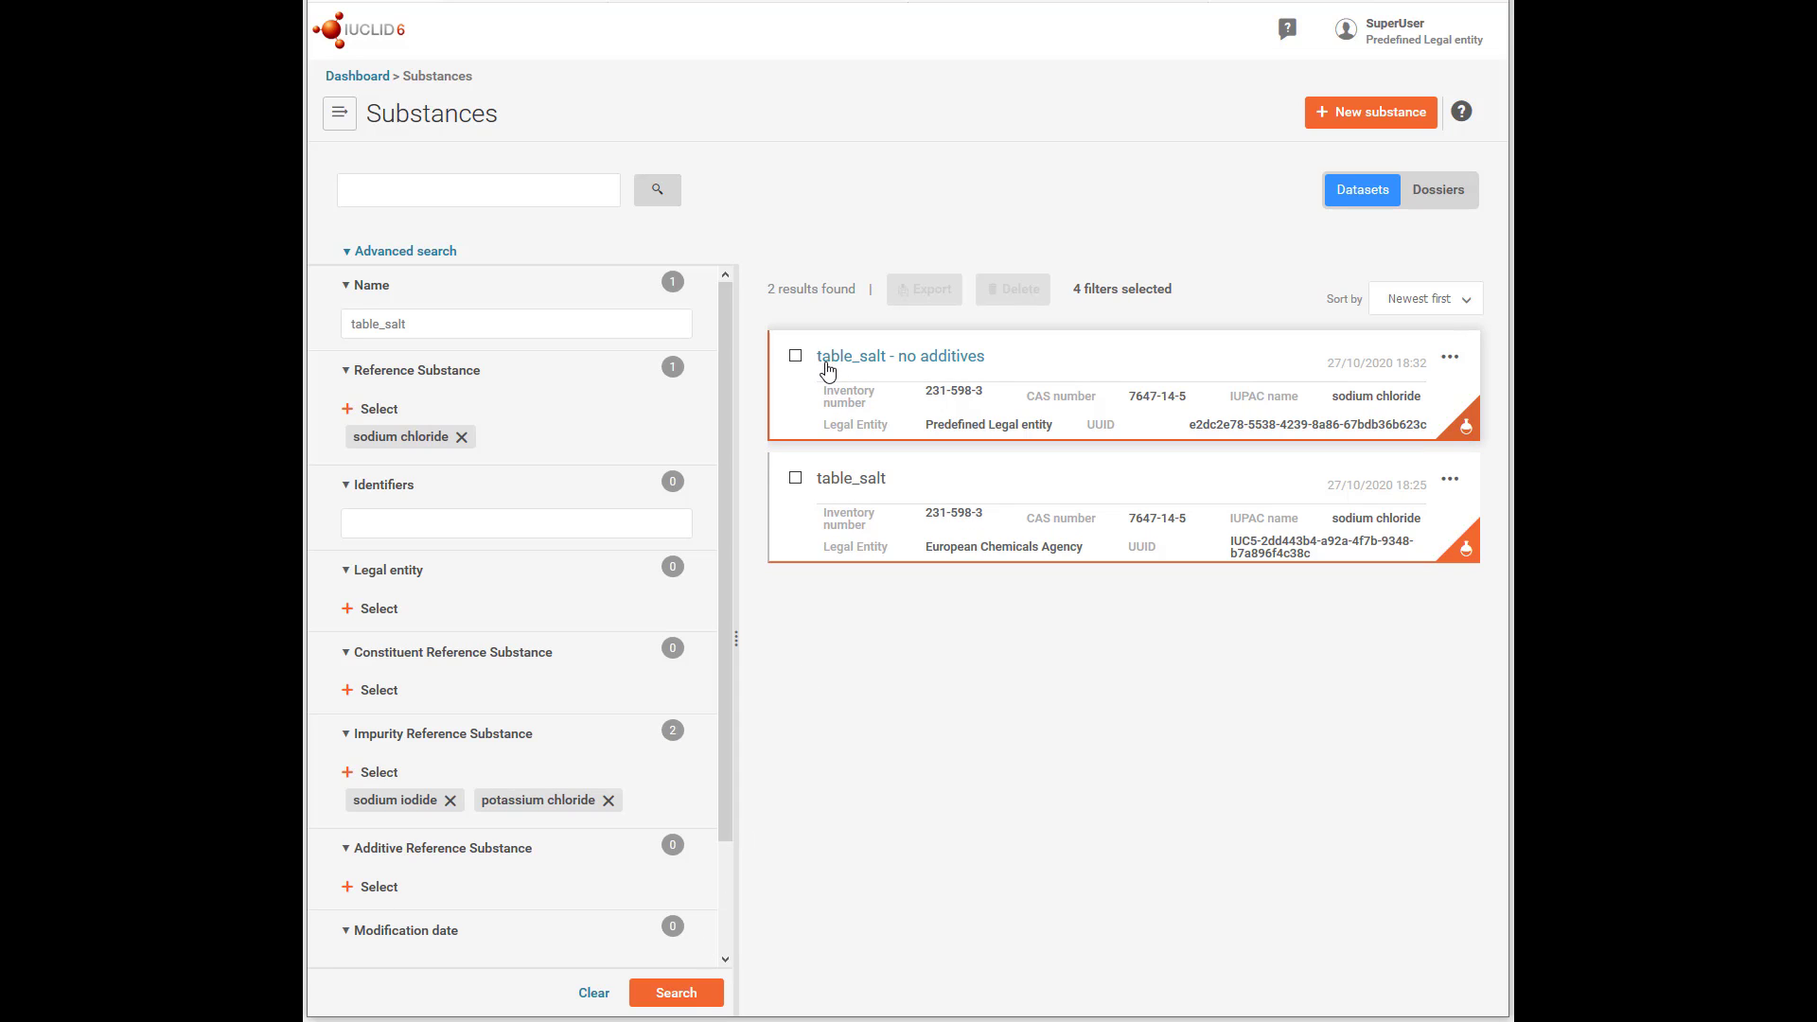
pyautogui.click(981, 364)
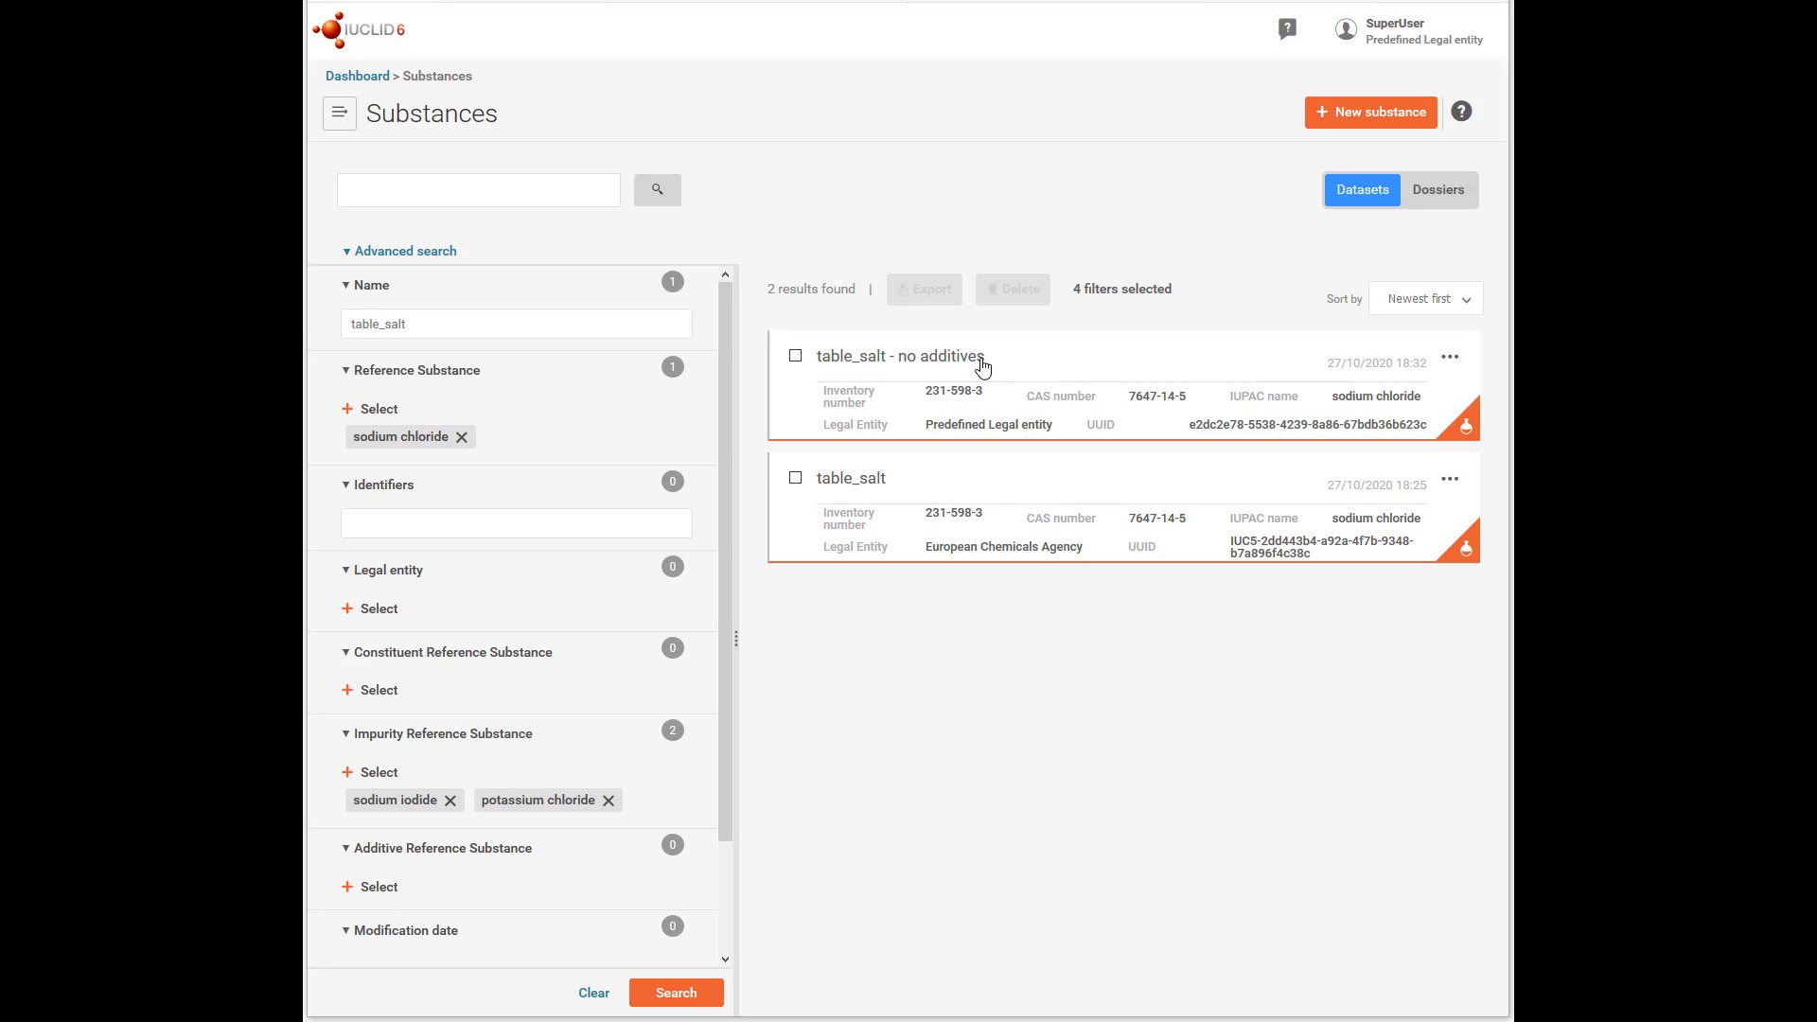
# Back on the Dashboard, paste a UUID into the lookup box to open potassium chloride
pyautogui.click(359, 76)
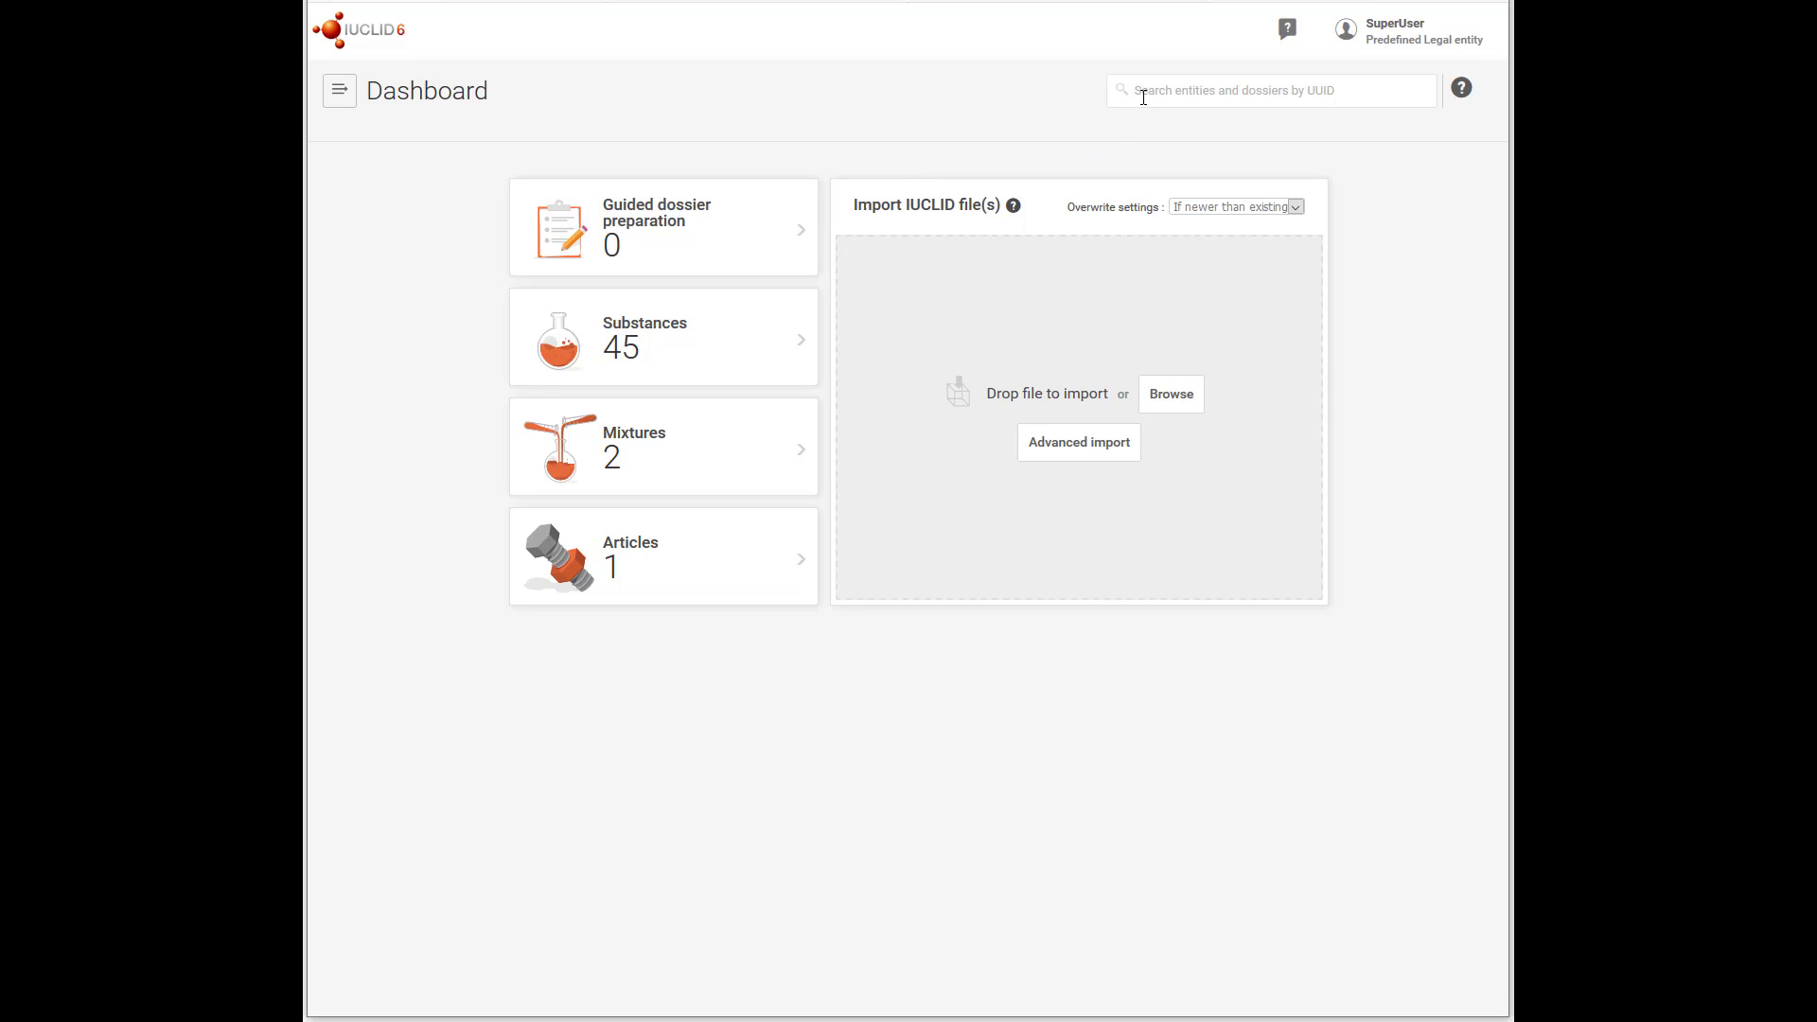
pyautogui.write('ECB5-aaf5c068-43b0-4551-8fa6-4c23fb9506ee')
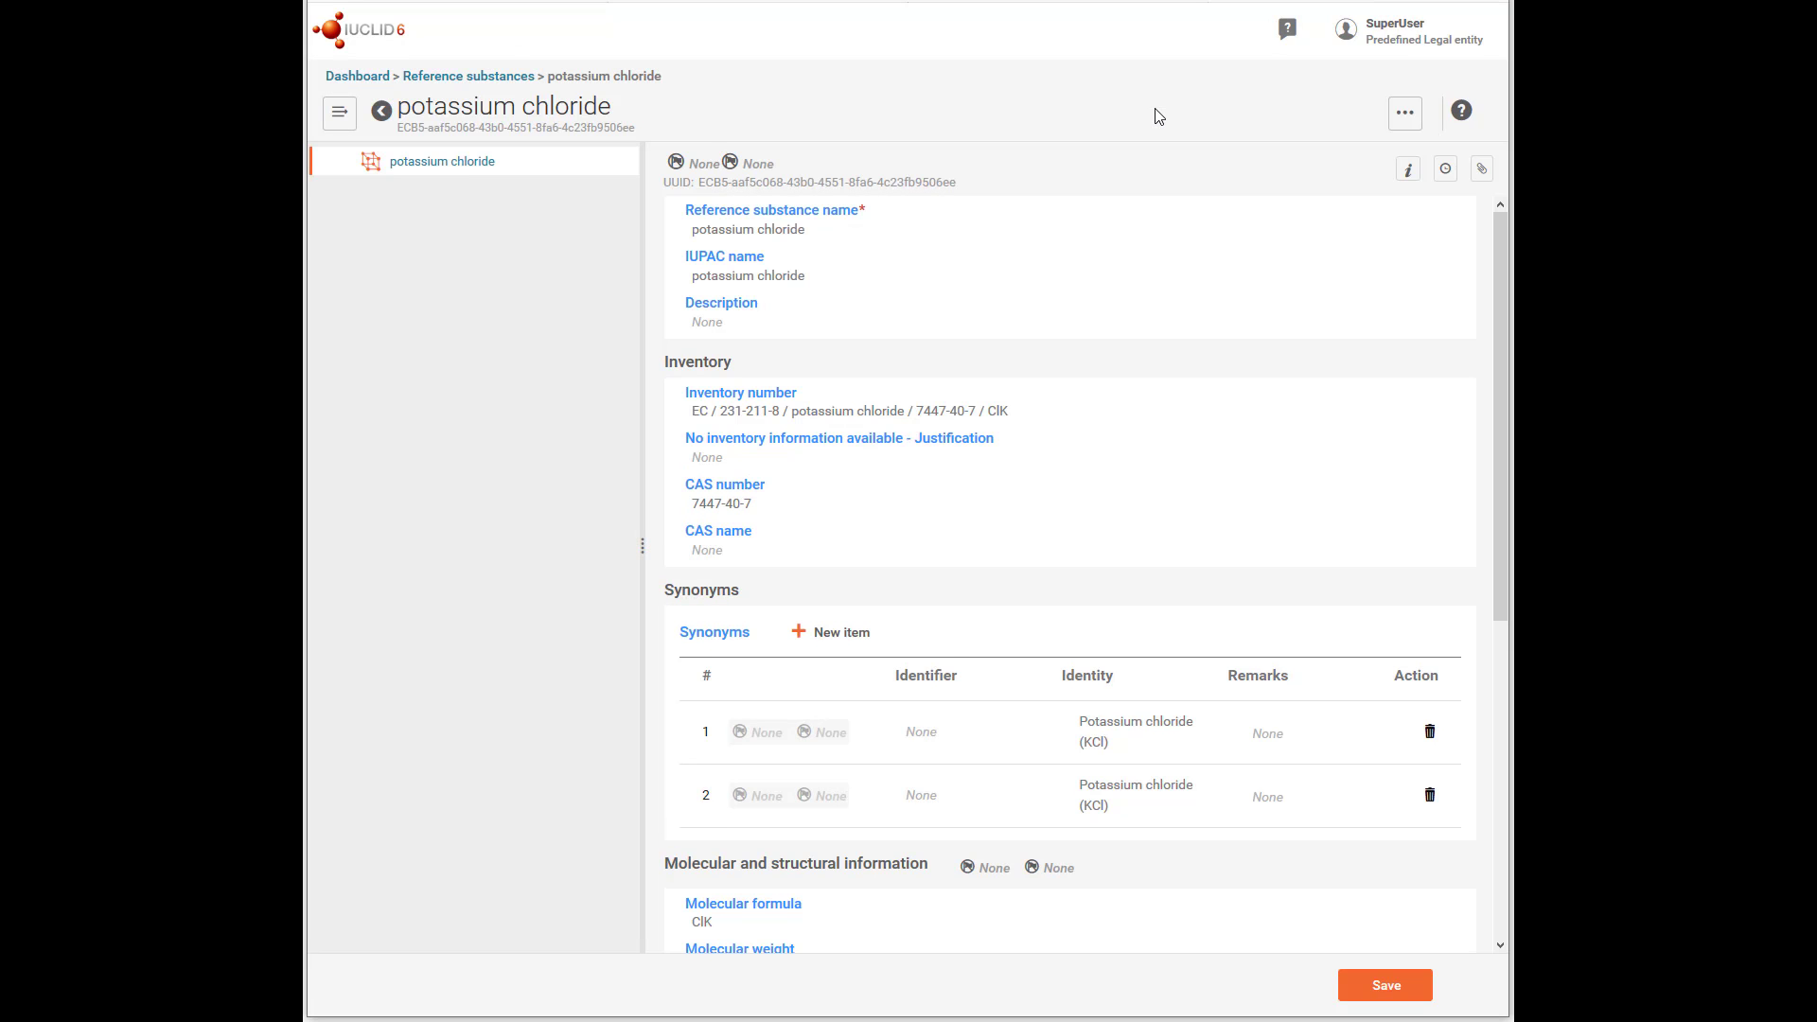
# Select the record's UUID text, then open and close the help resources list
pyautogui.tripleClick(958, 185)
pyautogui.click(963, 189)
pyautogui.tripleClick(961, 187)
pyautogui.click(962, 189)
pyautogui.click(1287, 30)
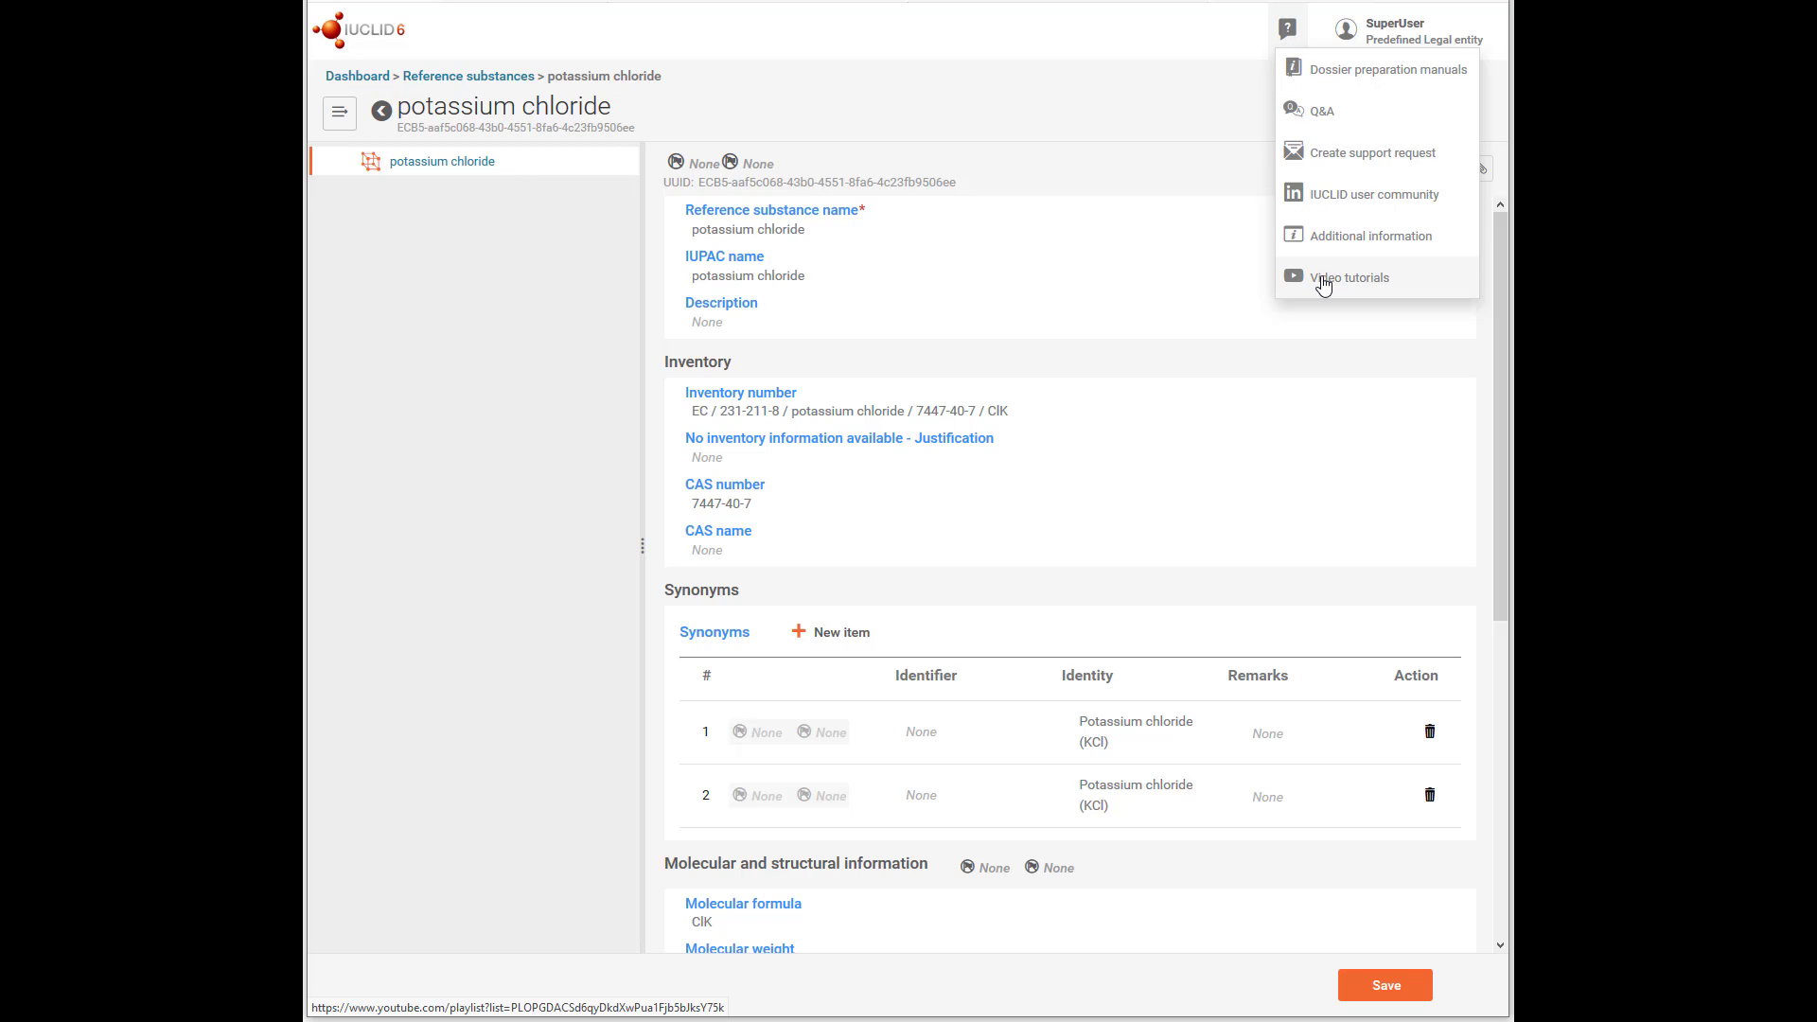
pyautogui.click(1248, 120)
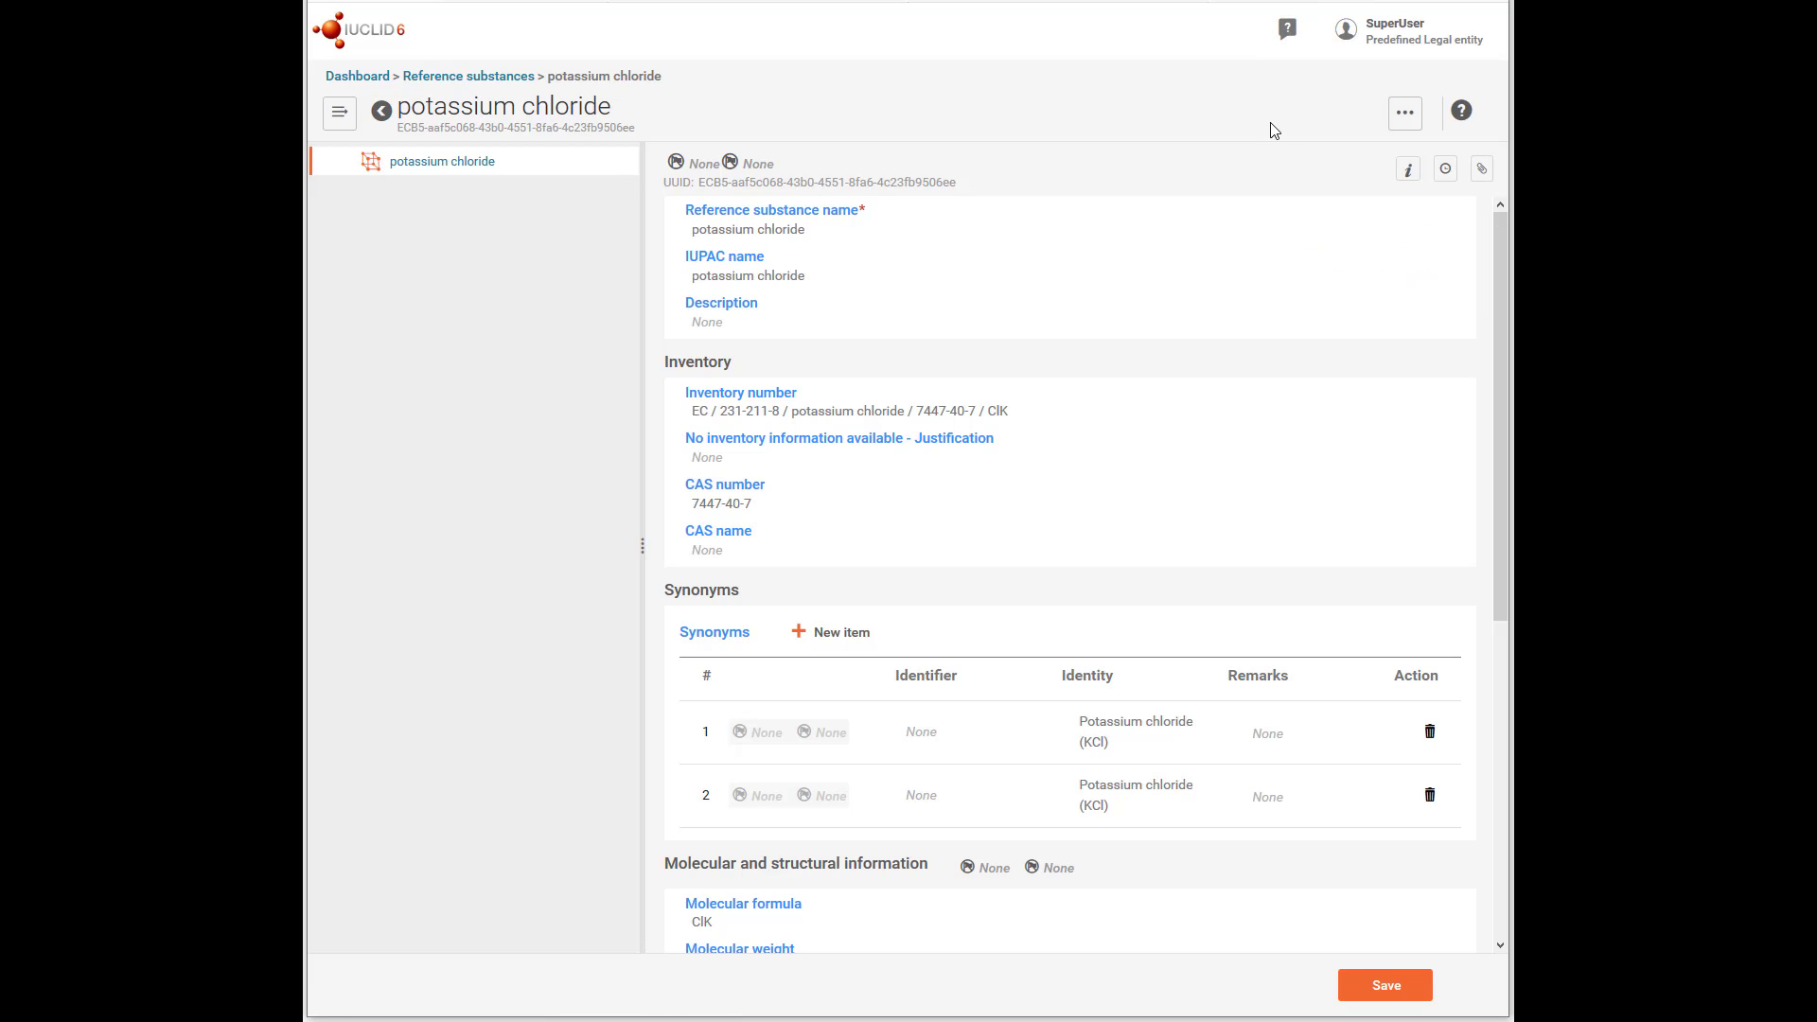